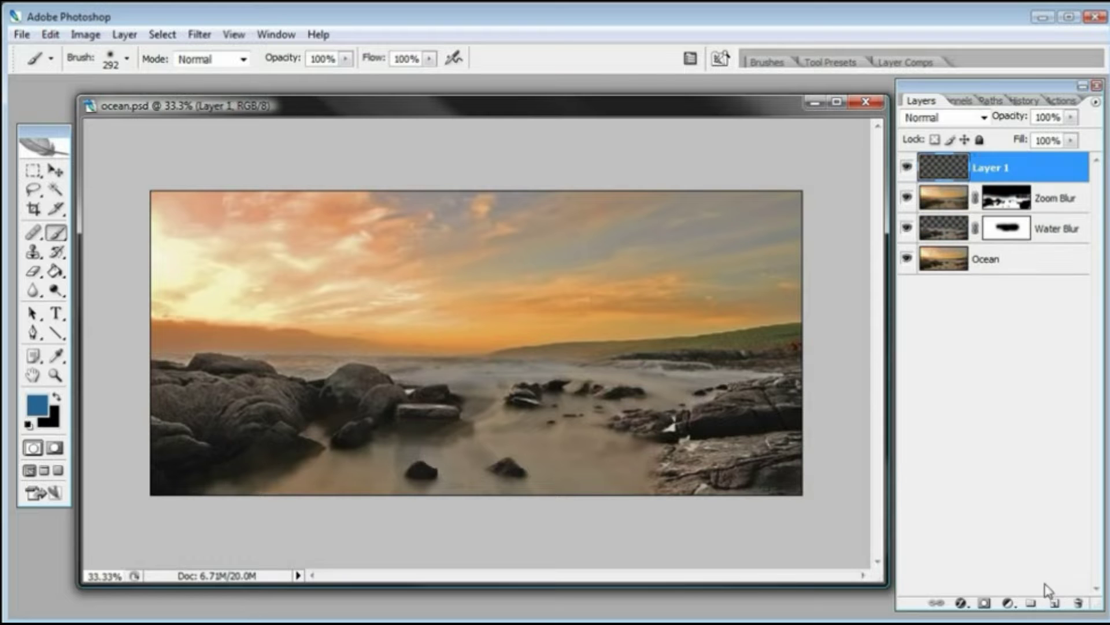
# Rename Layer 1 as "Mist Streams"
pyautogui.doubleClick(1001, 168)
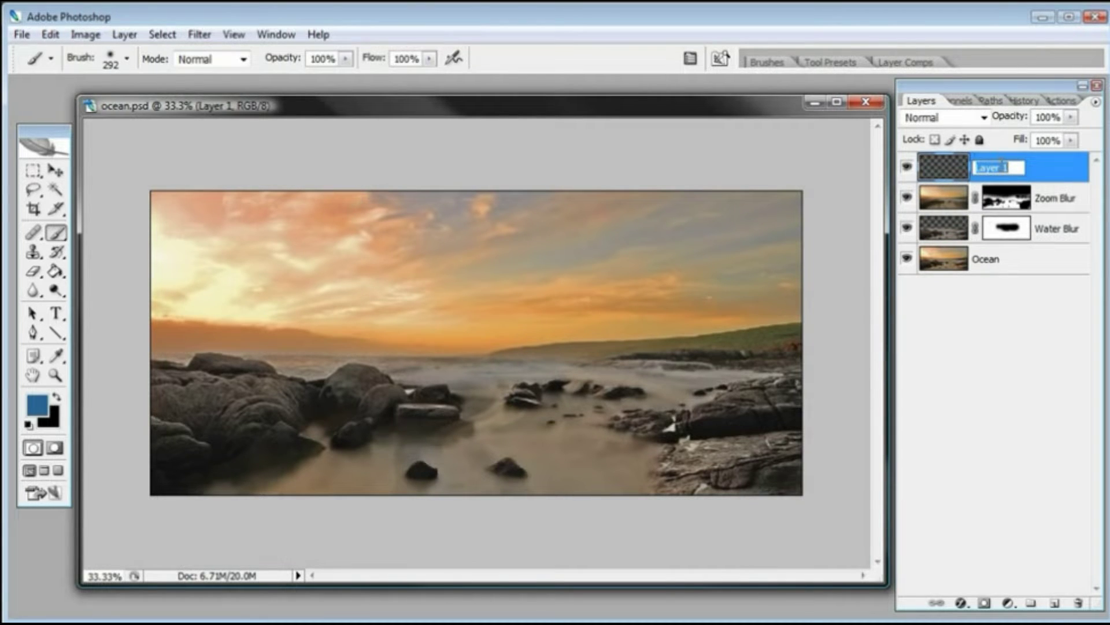
pyautogui.write('Mist Streams')
pyautogui.press('Return')
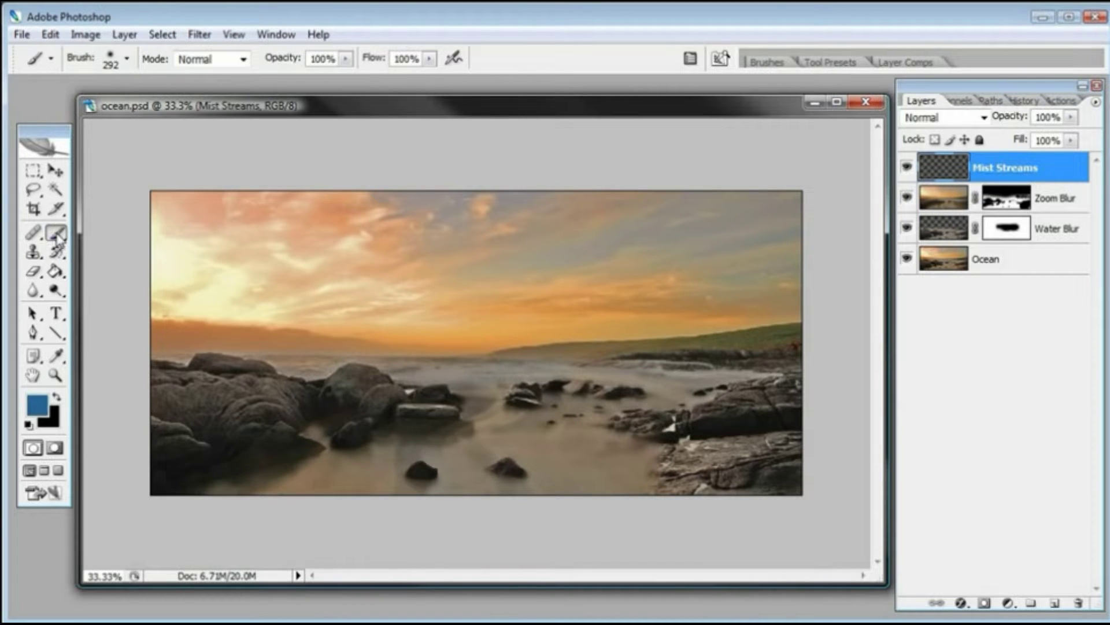
# Set the foreground color to white
pyautogui.click(39, 409)
pyautogui.click(446, 299)
pyautogui.click(833, 284)
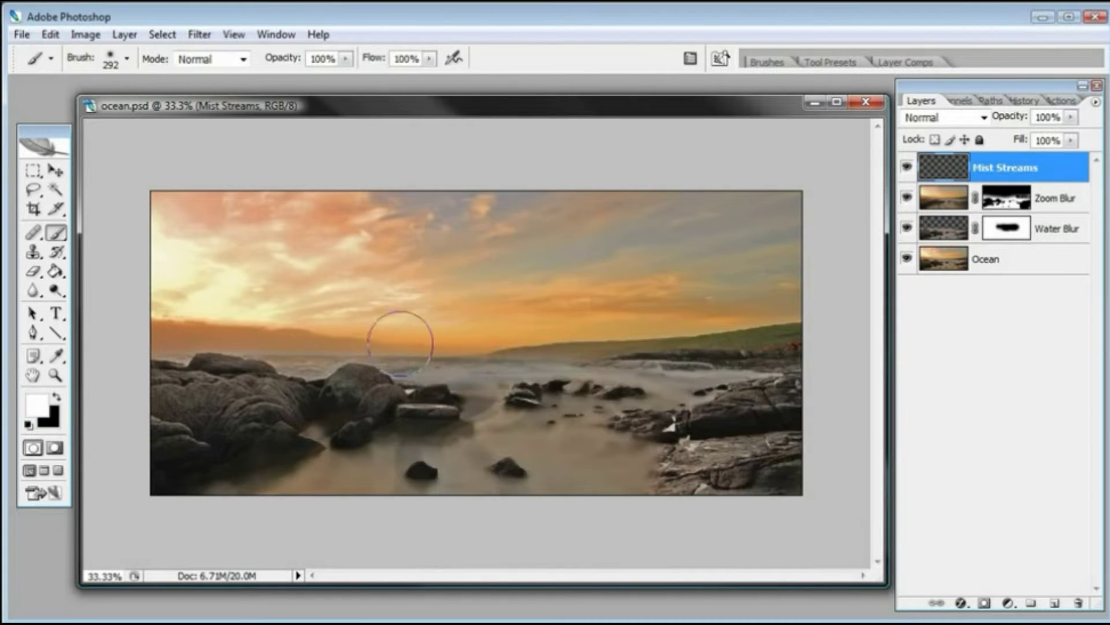
# Set up the Brush tool with a soft 62 px tip at 0% hardness for painting the water area at 50% zoom
pyautogui.click(56, 375)
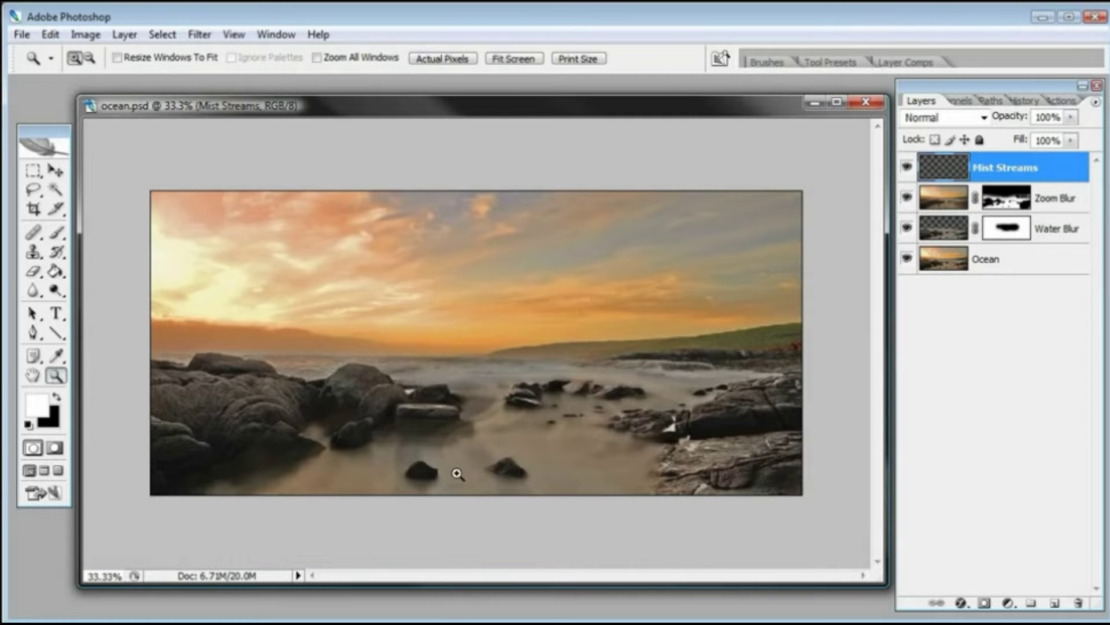
pyautogui.click(411, 469)
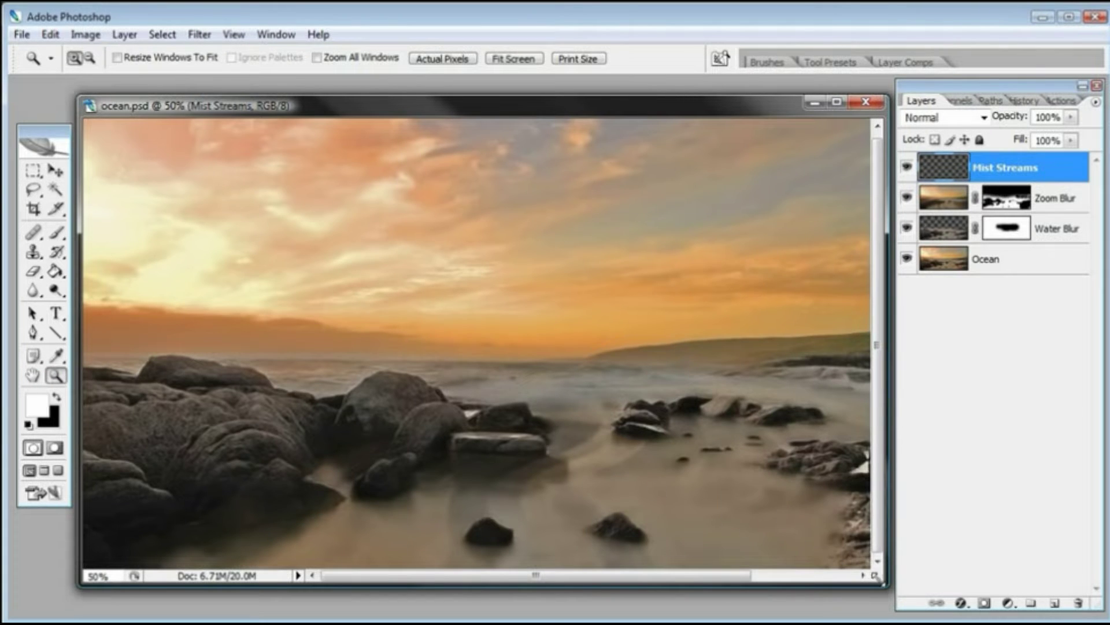
pyautogui.moveTo(875, 576); pyautogui.dragTo(884, 594)
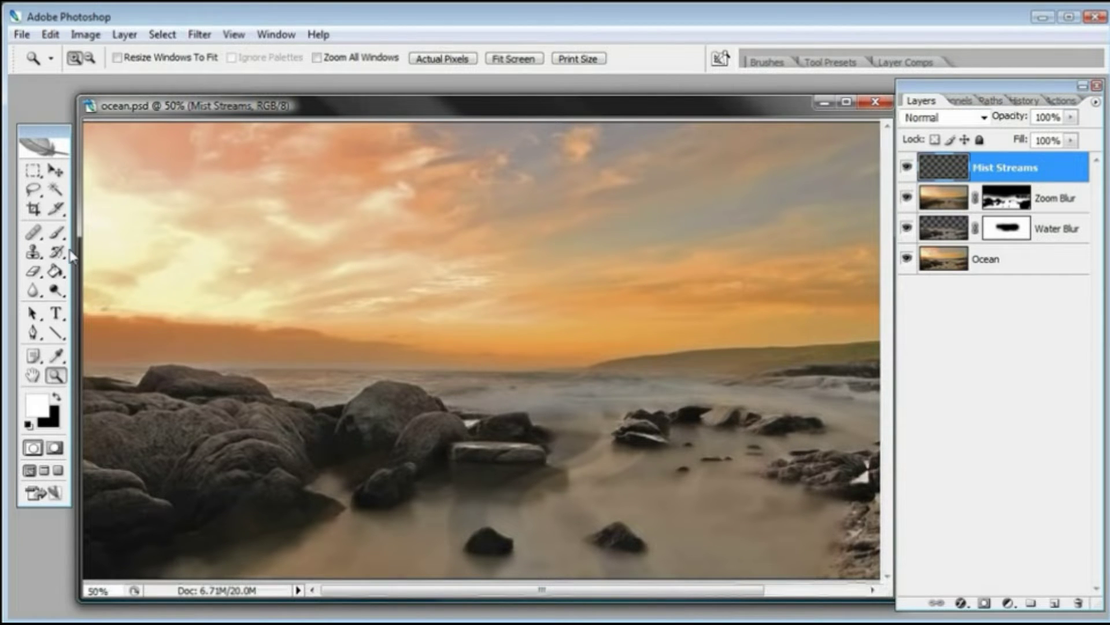
pyautogui.click(56, 232)
pyautogui.rightClick(503, 392)
pyautogui.moveTo(511, 407); pyautogui.dragTo(504, 407)
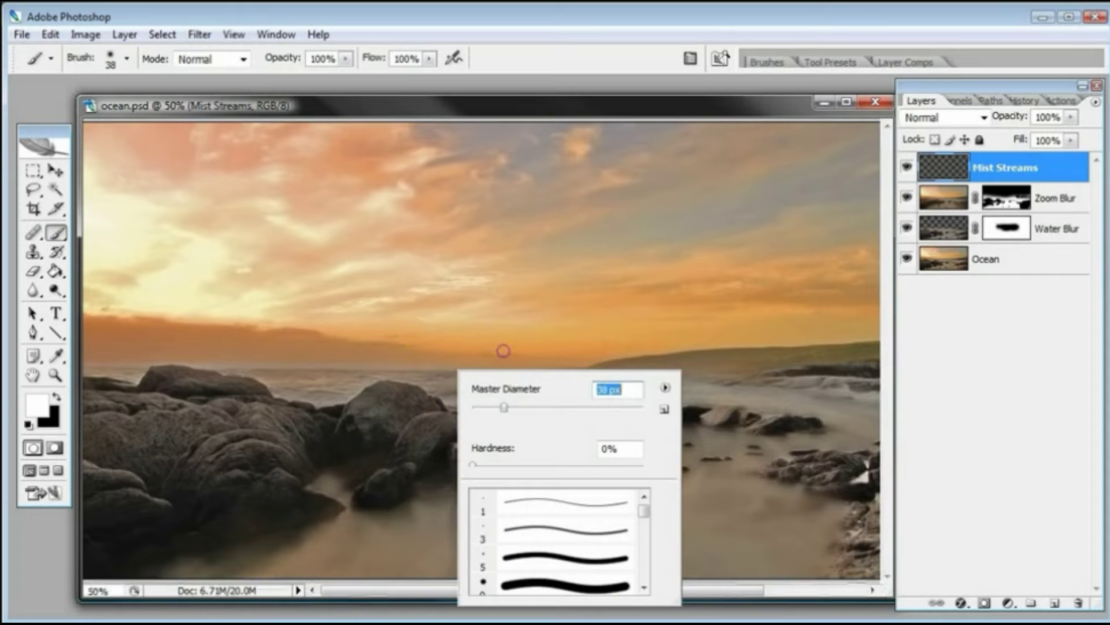
pyautogui.click(525, 407)
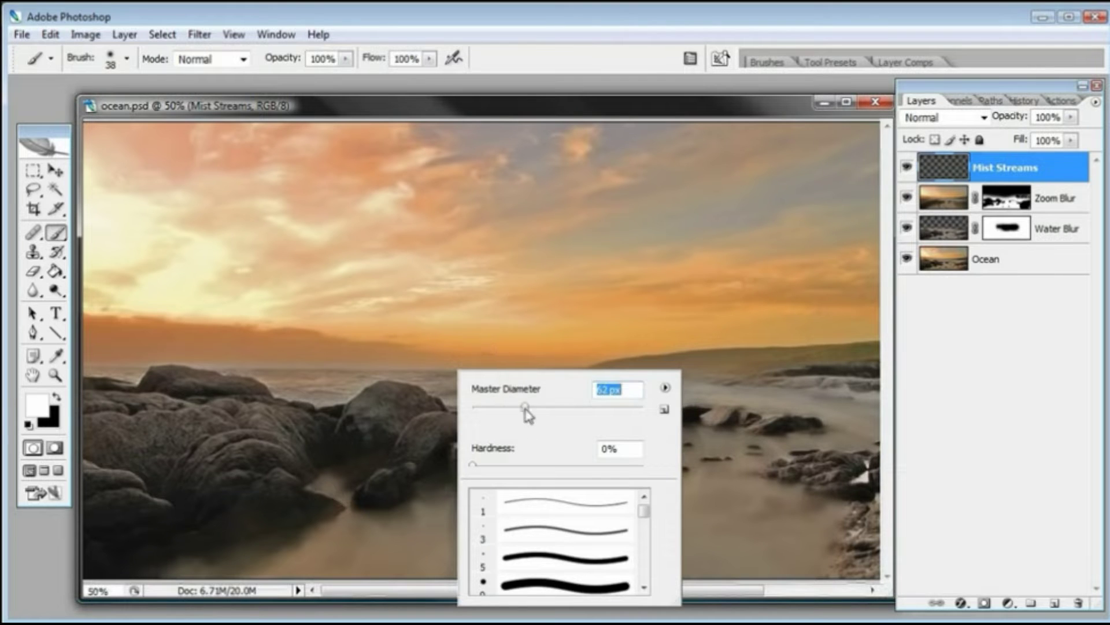
pyautogui.click(517, 111)
# Paint white winding streams on the Mist Streams layer, fanning out from the rocks in the mid-distance to the image's lower edge
pyautogui.moveTo(172, 571)
pyautogui.mouseDown()
pyautogui.moveTo(325, 529)
pyautogui.moveTo(408, 523)
pyautogui.moveTo(447, 494)
pyautogui.moveTo(526, 486)
pyautogui.moveTo(557, 471)
pyautogui.moveTo(591, 417)
pyautogui.mouseUp()
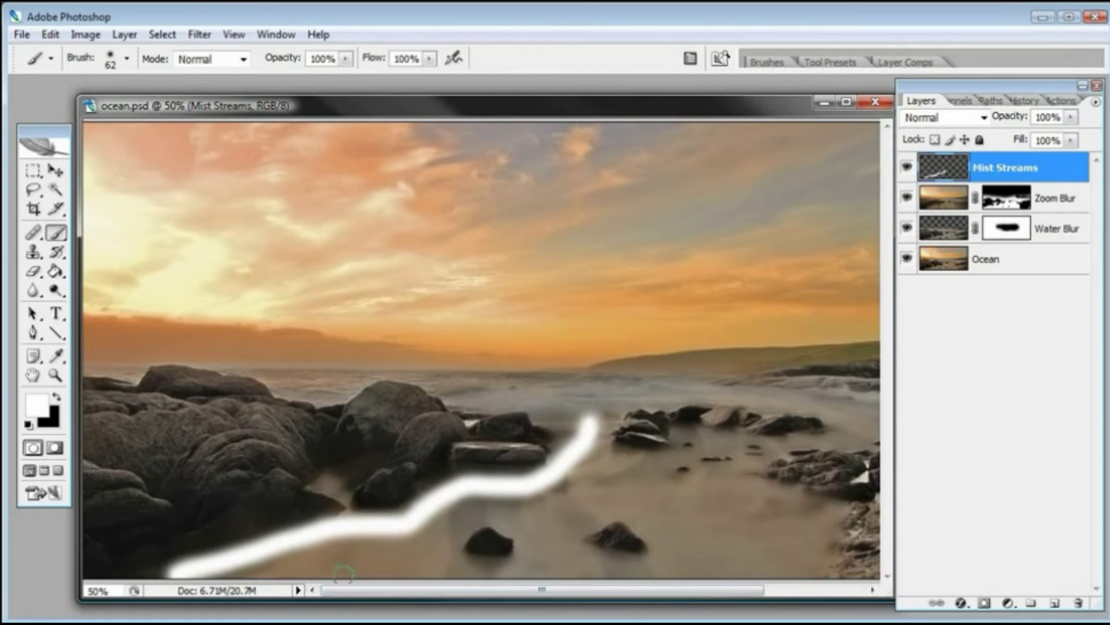
pyautogui.moveTo(330, 573)
pyautogui.mouseDown()
pyautogui.moveTo(438, 544)
pyautogui.moveTo(468, 514)
pyautogui.moveTo(564, 498)
pyautogui.moveTo(597, 474)
pyautogui.moveTo(607, 427)
pyautogui.mouseUp()
pyautogui.moveTo(437, 575)
pyautogui.mouseDown()
pyautogui.moveTo(523, 561)
pyautogui.moveTo(546, 525)
pyautogui.moveTo(605, 497)
pyautogui.moveTo(617, 472)
pyautogui.moveTo(608, 435)
pyautogui.mouseUp()
pyautogui.moveTo(601, 575)
pyautogui.mouseDown()
pyautogui.moveTo(581, 545)
pyautogui.moveTo(591, 442)
pyautogui.mouseUp()
pyautogui.moveTo(667, 575)
pyautogui.mouseDown()
pyautogui.moveTo(662, 527)
pyautogui.moveTo(609, 461)
pyautogui.moveTo(690, 571)
pyautogui.moveTo(694, 542)
pyautogui.moveTo(675, 492)
pyautogui.moveTo(615, 448)
pyautogui.moveTo(667, 490)
pyautogui.moveTo(702, 572)
pyautogui.moveTo(721, 560)
pyautogui.moveTo(721, 507)
pyautogui.moveTo(665, 462)
pyautogui.mouseUp()
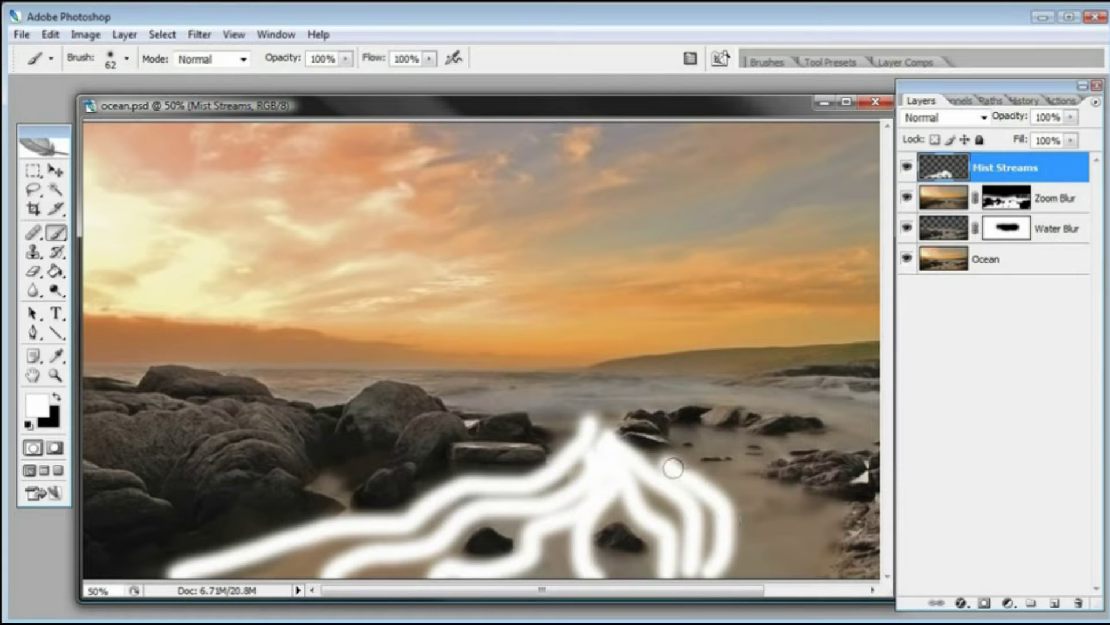
pyautogui.moveTo(773, 578)
pyautogui.mouseDown()
pyautogui.moveTo(770, 520)
pyautogui.moveTo(709, 445)
pyautogui.mouseUp()
pyautogui.moveTo(805, 575)
pyautogui.mouseDown()
pyautogui.moveTo(819, 510)
pyautogui.moveTo(712, 432)
pyautogui.moveTo(797, 524)
pyautogui.moveTo(767, 508)
pyautogui.moveTo(681, 429)
pyautogui.mouseUp()
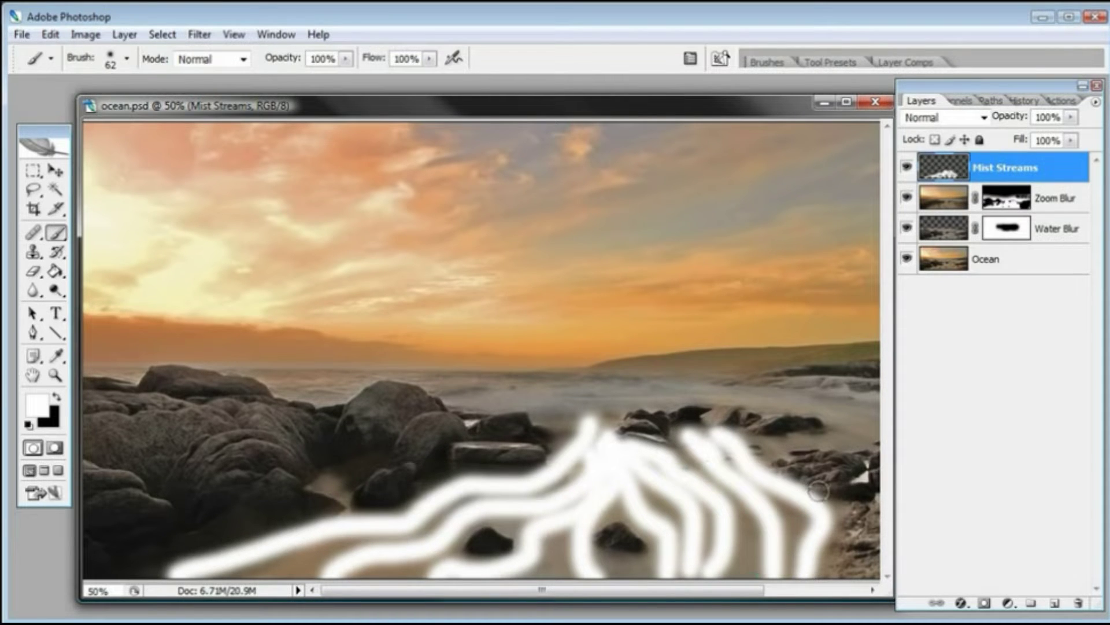
pyautogui.moveTo(730, 594); pyautogui.dragTo(657, 591)
pyautogui.moveTo(275, 575); pyautogui.dragTo(356, 541)
pyautogui.moveTo(629, 572)
pyautogui.mouseDown()
pyautogui.moveTo(578, 572)
pyautogui.moveTo(554, 557)
pyautogui.mouseUp()
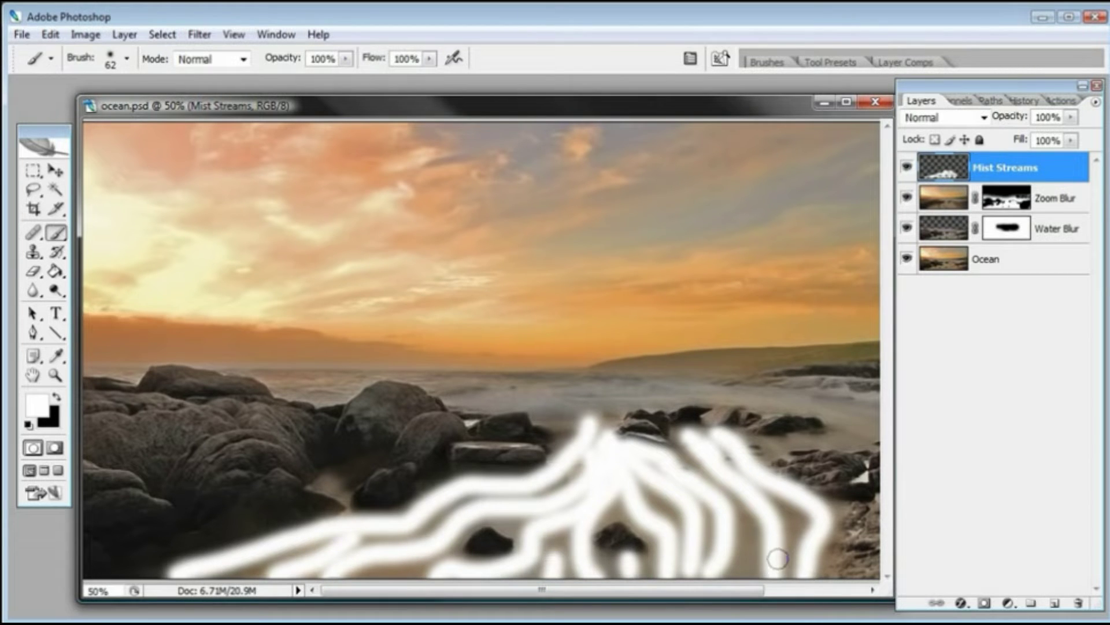
# Make a full-width rectangular selection from the horizon to the image's lower edge and nudge it slightly downward
pyautogui.hotkey('ctrl', '-')
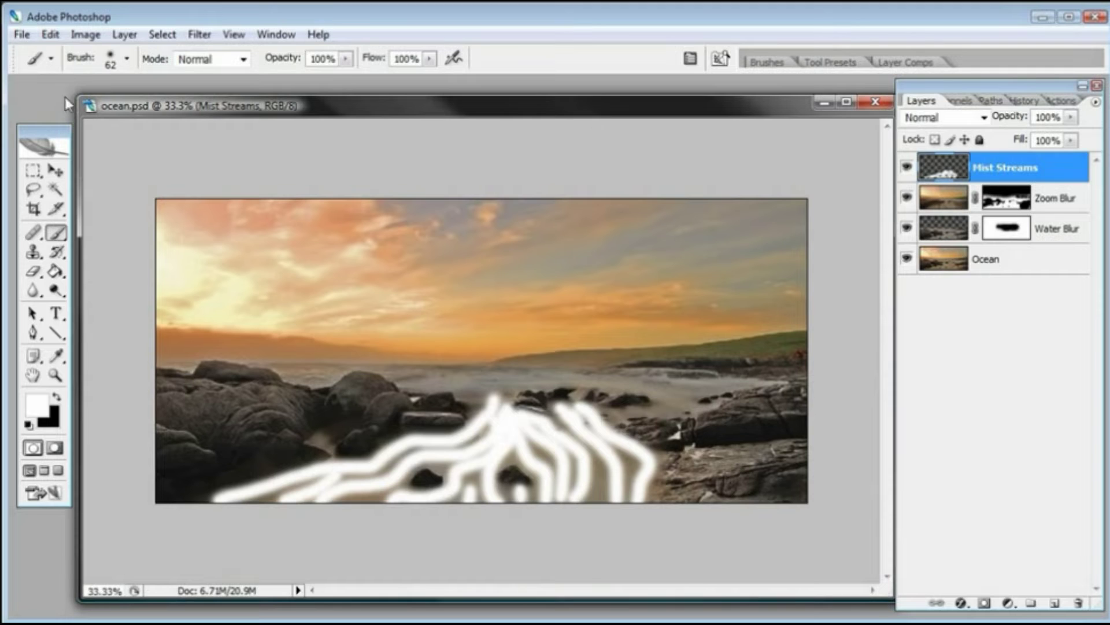
pyautogui.click(32, 171)
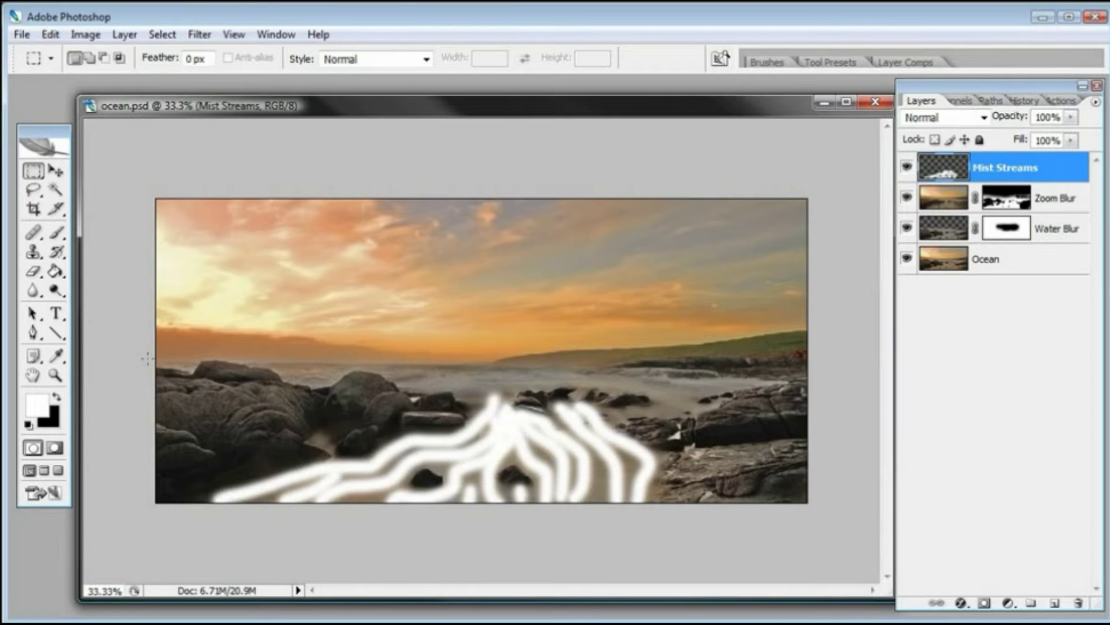
pyautogui.moveTo(151, 359); pyautogui.dragTo(855, 528)
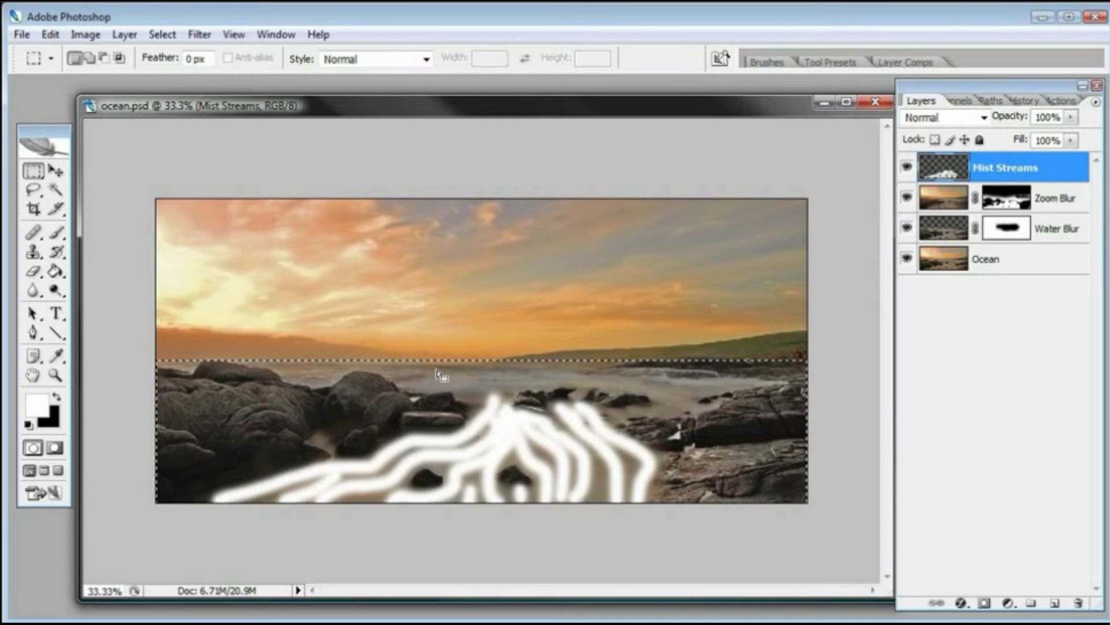
pyautogui.hotkey('shift', 'Down')
pyautogui.hotkey('shift', 'Down')
pyautogui.hotkey('shift', 'Down')
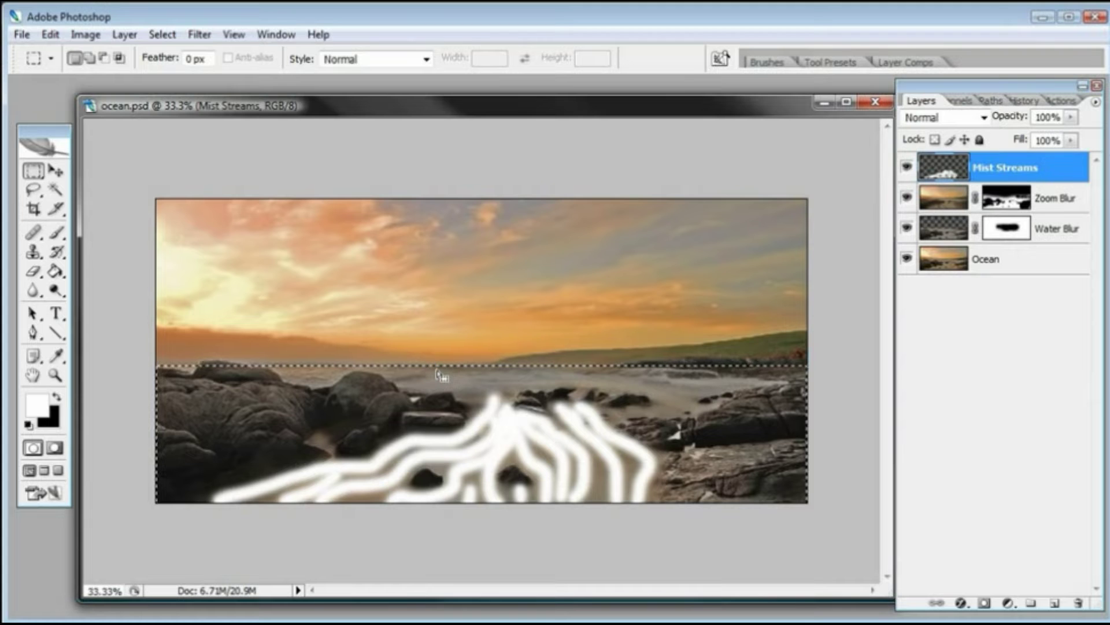
# Try a Radial Blur on the selected streams with amount 100, Zoom method and Good quality, then undo it and deselect
pyautogui.click(200, 34)
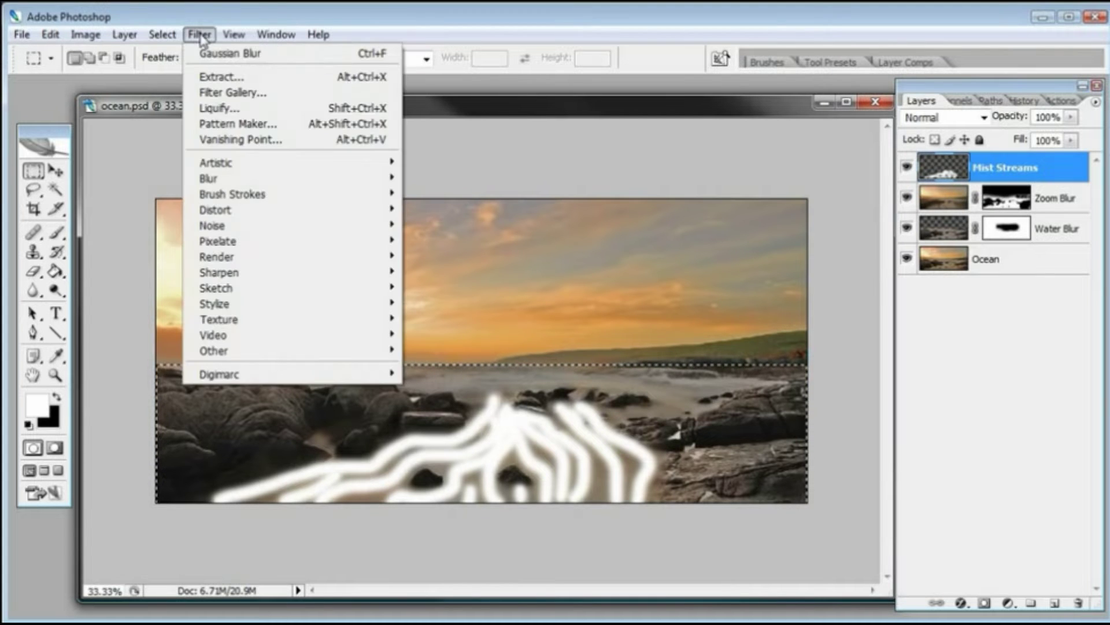
pyautogui.moveTo(218, 179)
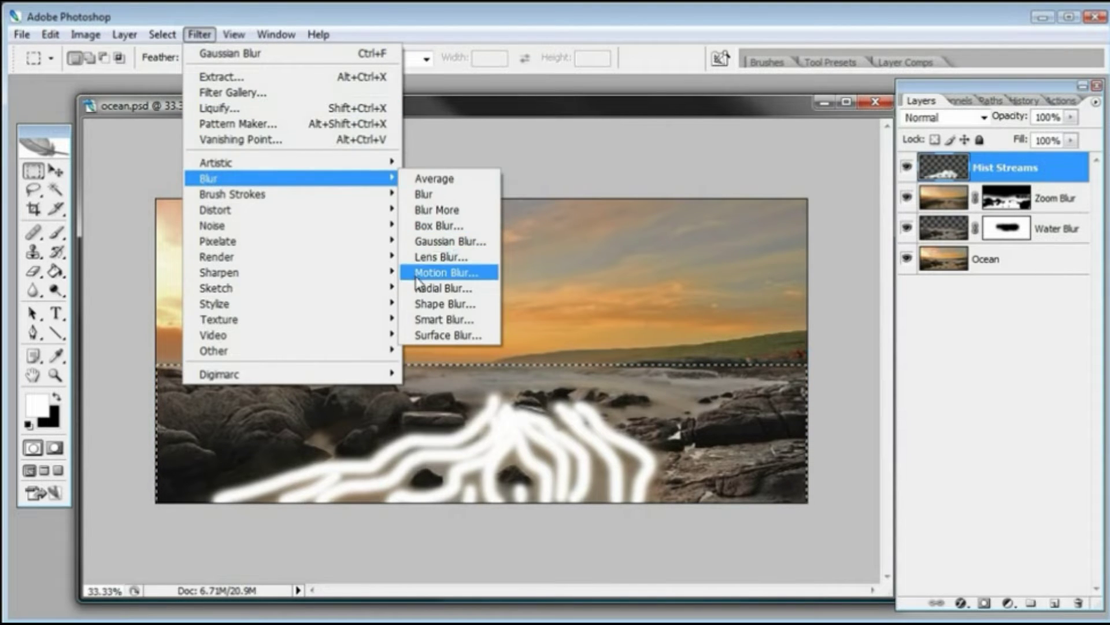
pyautogui.click(431, 288)
pyautogui.moveTo(547, 74); pyautogui.dragTo(761, 110)
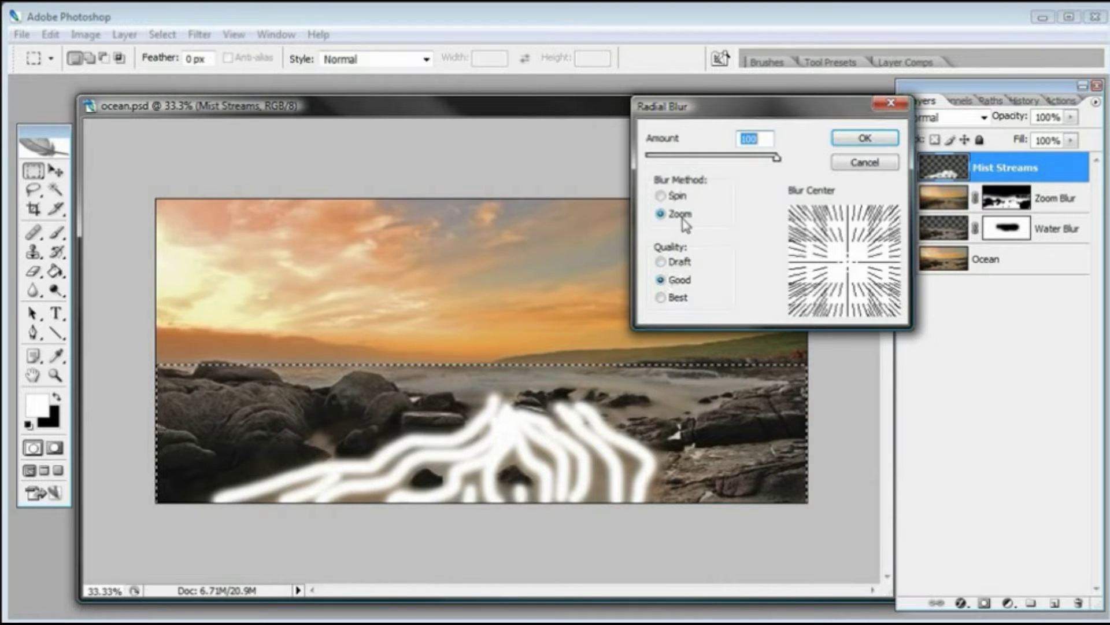
pyautogui.click(849, 254)
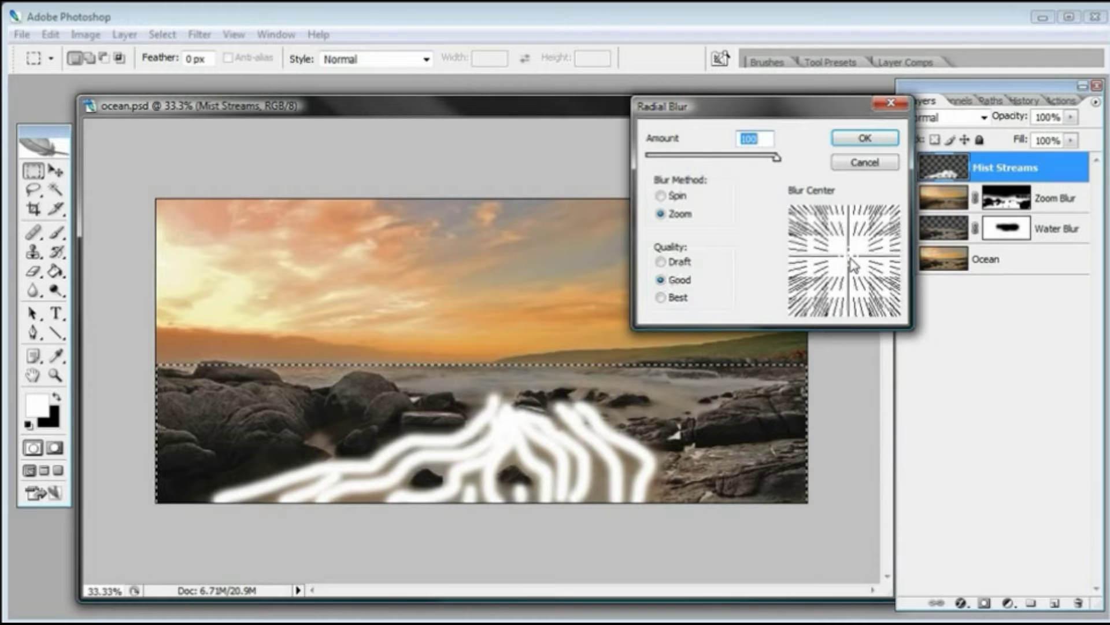
pyautogui.click(864, 138)
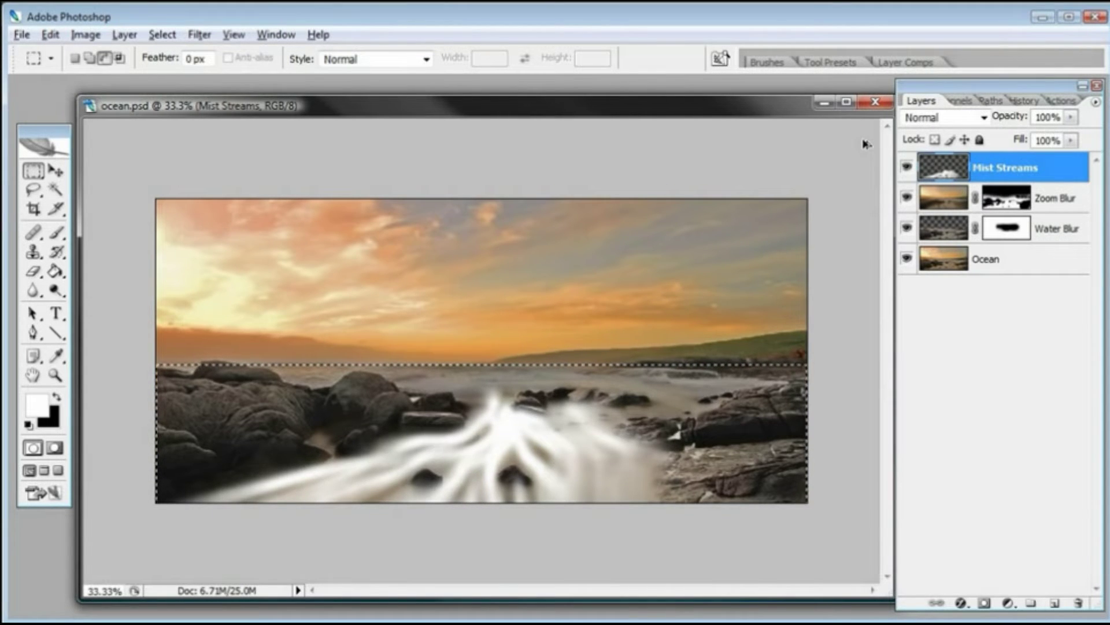
pyautogui.hotkey('ctrl', 'alt', 'z')
pyautogui.hotkey('ctrl', 'd')
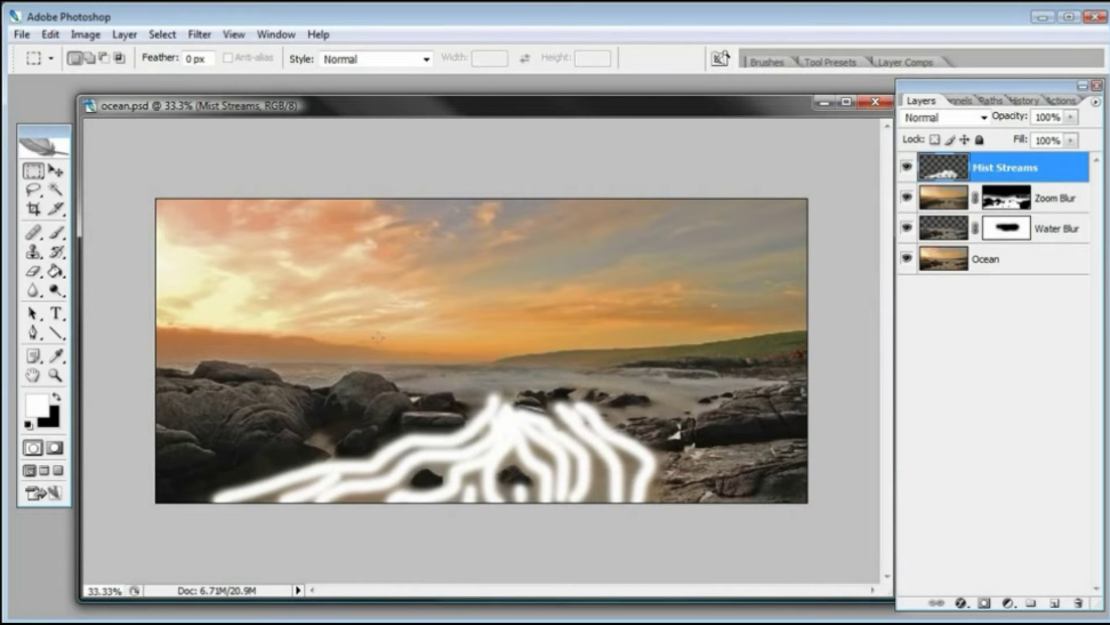
# Apply a Radial Blur to the unselected Mist Streams layer with amount 100, Zoom method and Good quality, and repeat the filter once
pyautogui.click(199, 34)
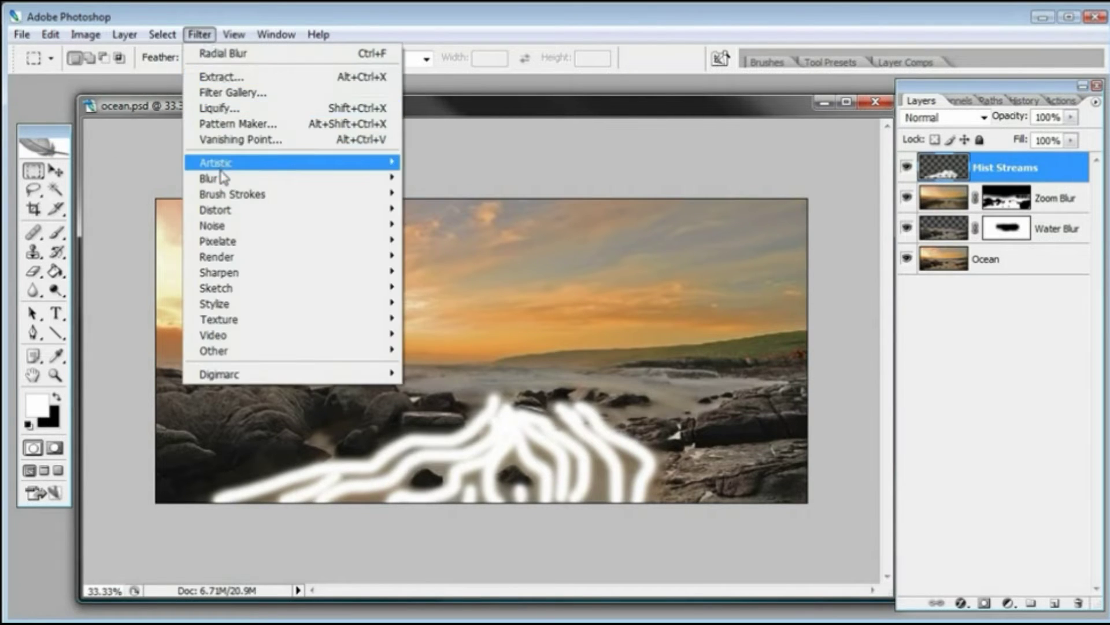
pyautogui.moveTo(223, 183)
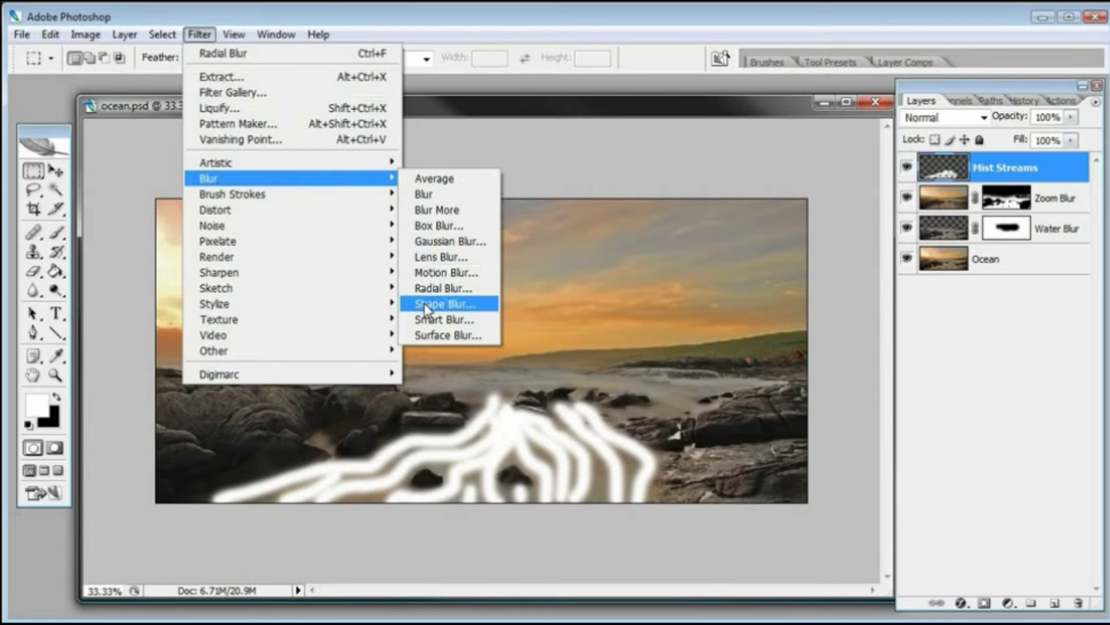
pyautogui.click(430, 288)
pyautogui.click(634, 223)
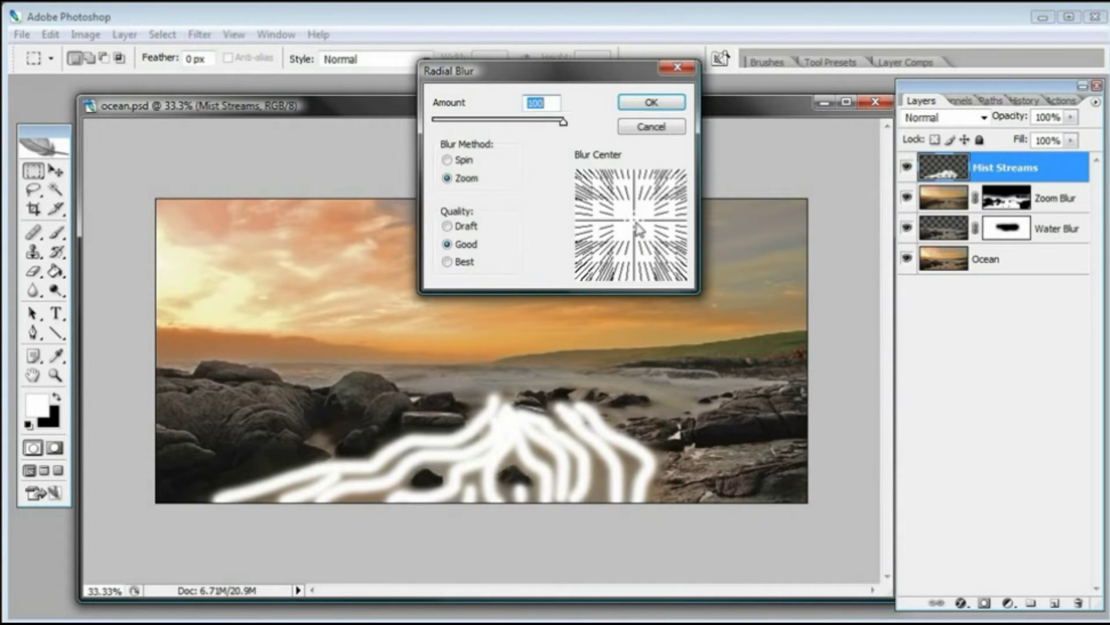
pyautogui.click(648, 103)
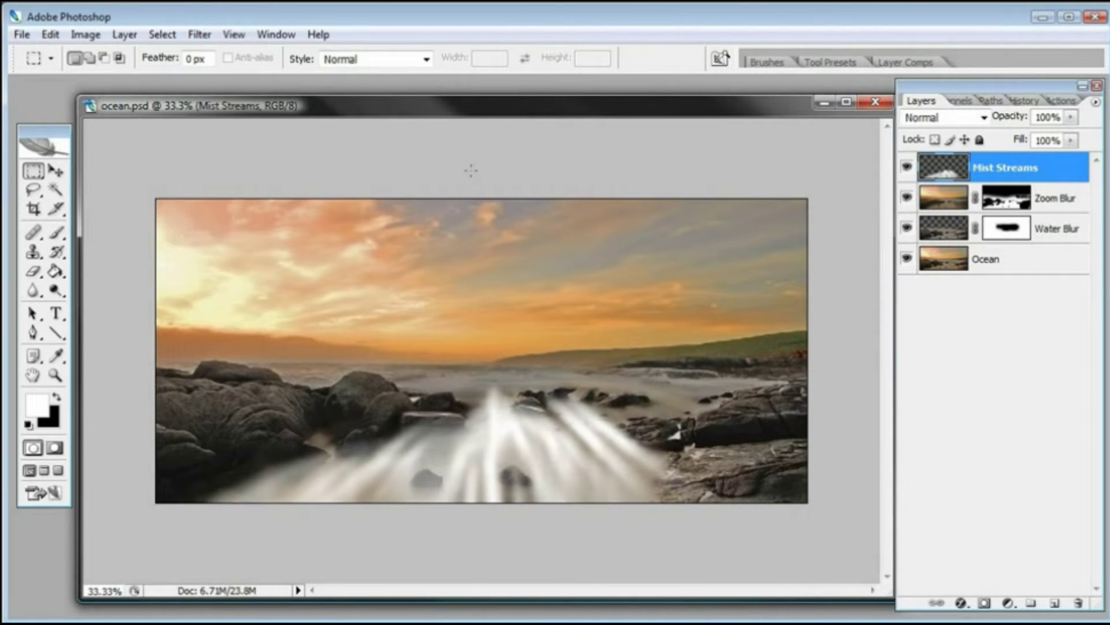
pyautogui.click(199, 34)
pyautogui.click(200, 50)
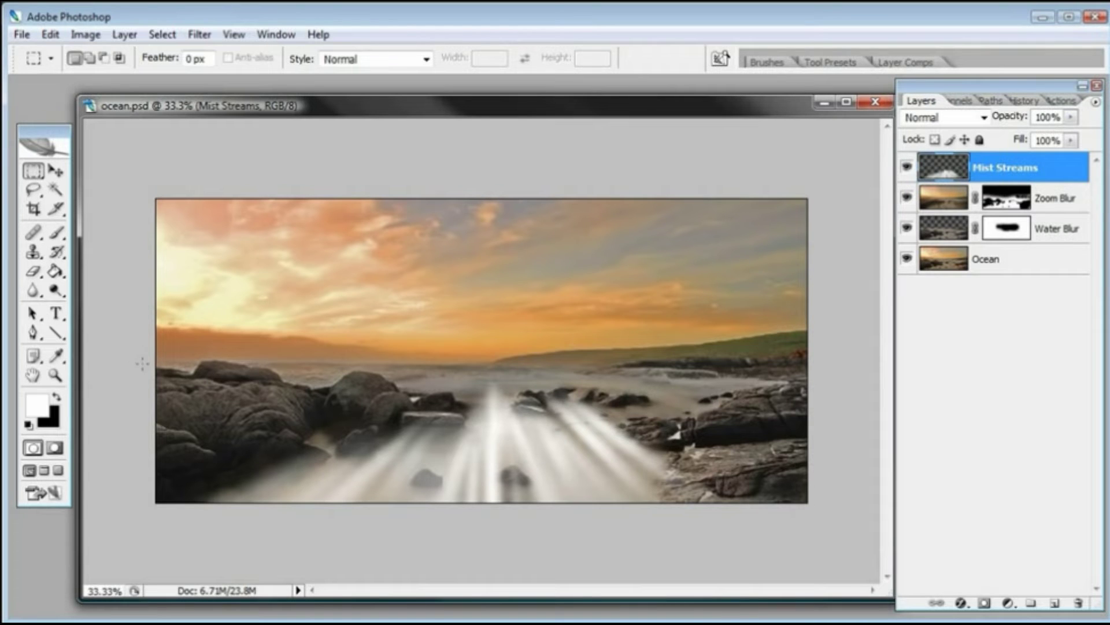
# Twirl the streams by 35° within a full-width rectangular selection below the horizon, and deselect
pyautogui.moveTo(145, 358); pyautogui.dragTo(811, 507)
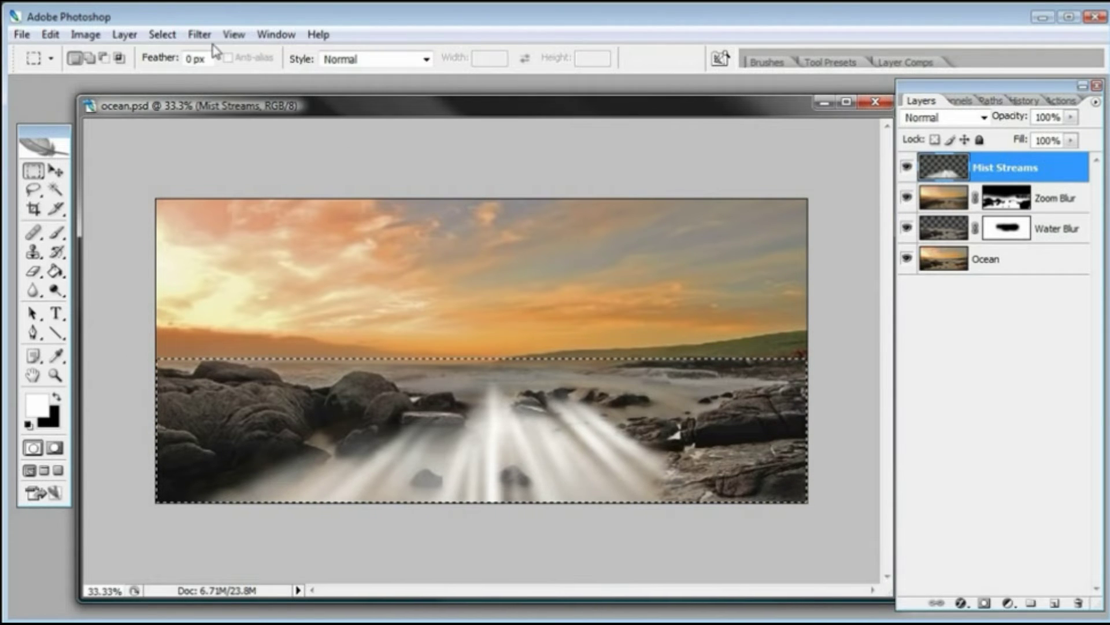
pyautogui.click(200, 34)
pyautogui.moveTo(300, 210)
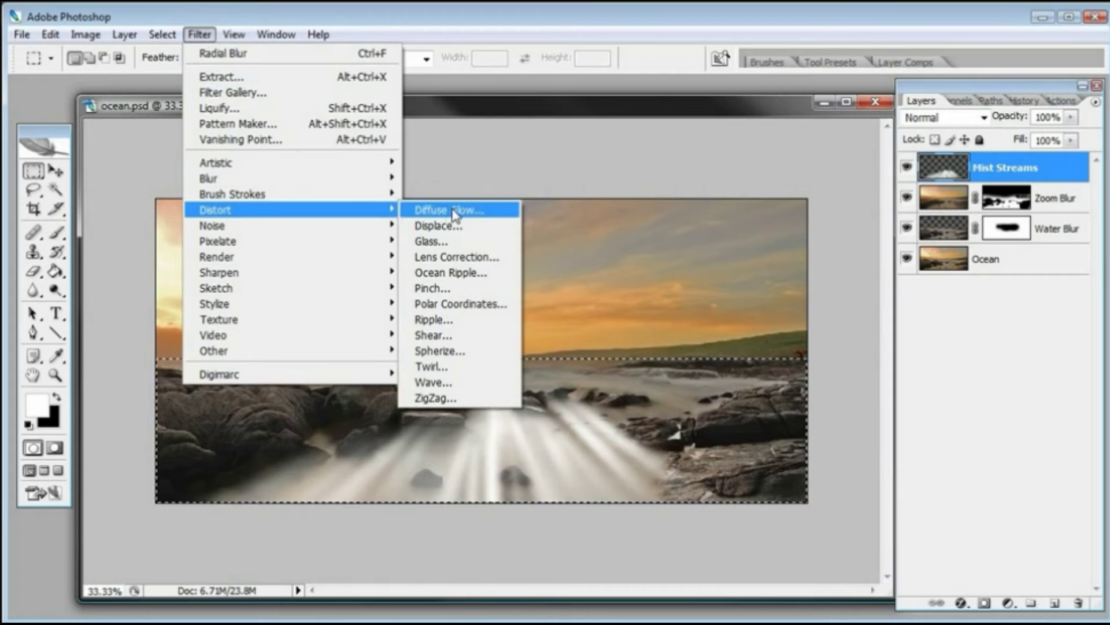
pyautogui.click(431, 366)
pyautogui.click(452, 259)
pyautogui.keyDown('alt'); pyautogui.click(497, 248); pyautogui.keyUp('alt')
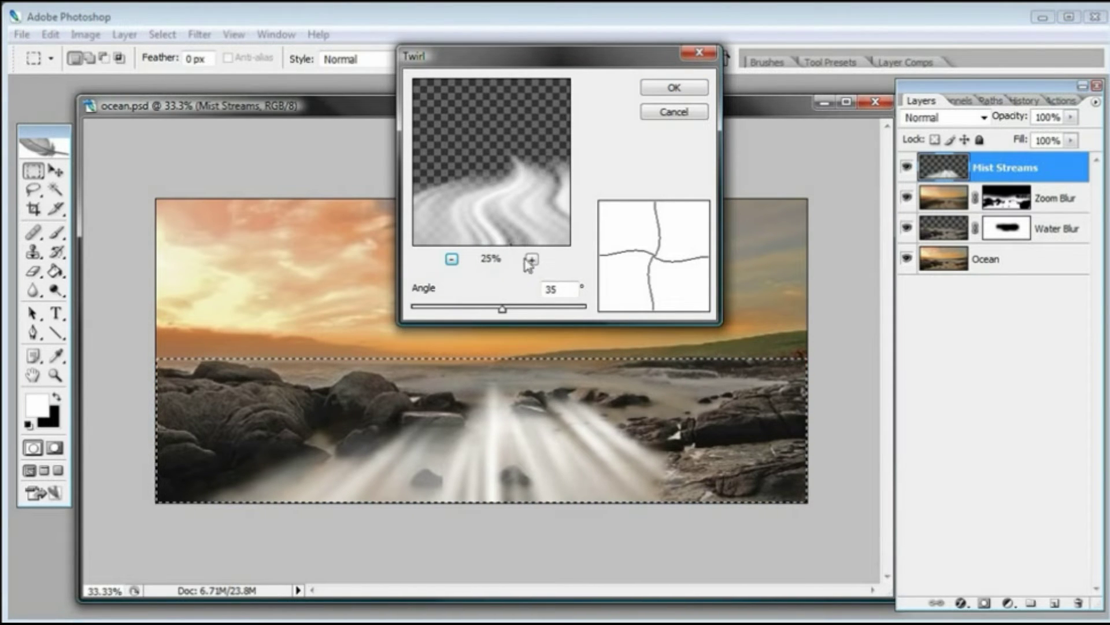
pyautogui.moveTo(503, 309); pyautogui.dragTo(502, 311)
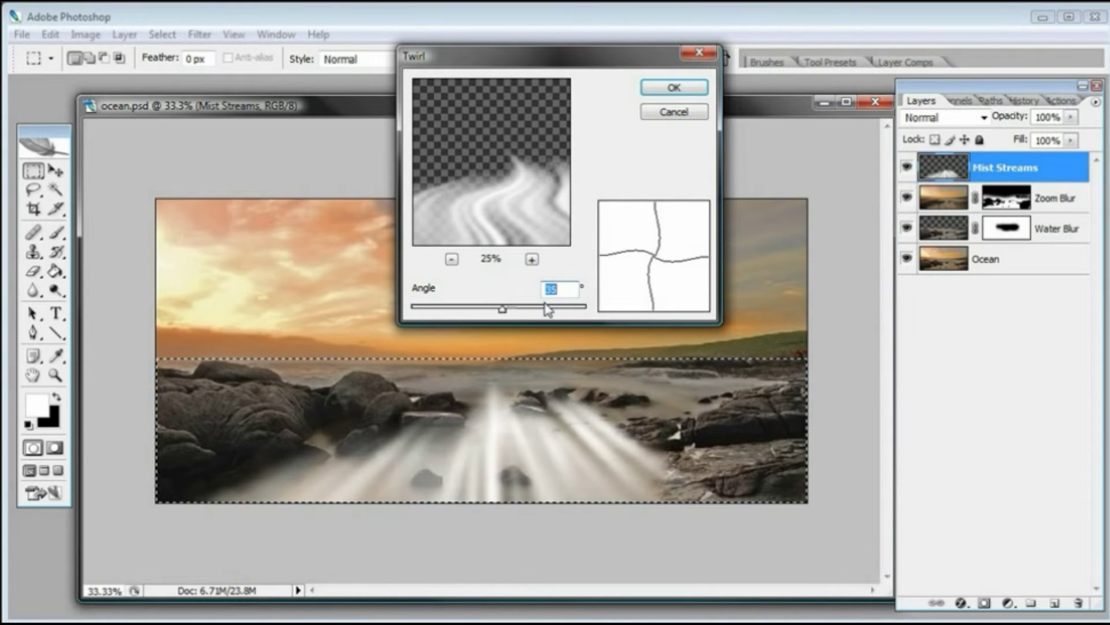
pyautogui.click(678, 87)
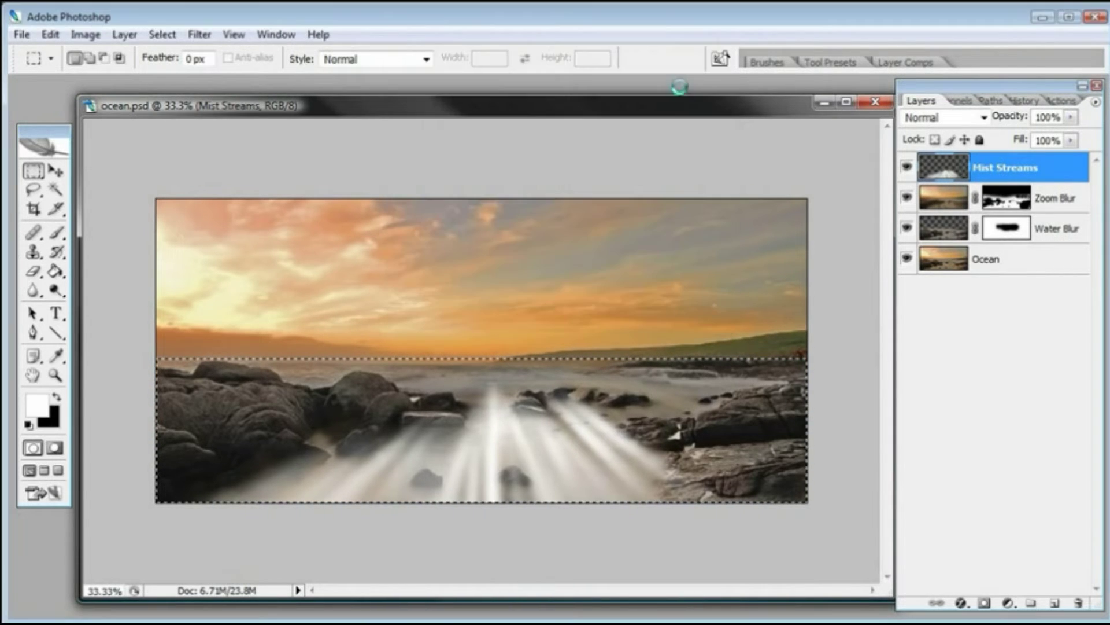
pyautogui.hotkey('ctrl', 'd')
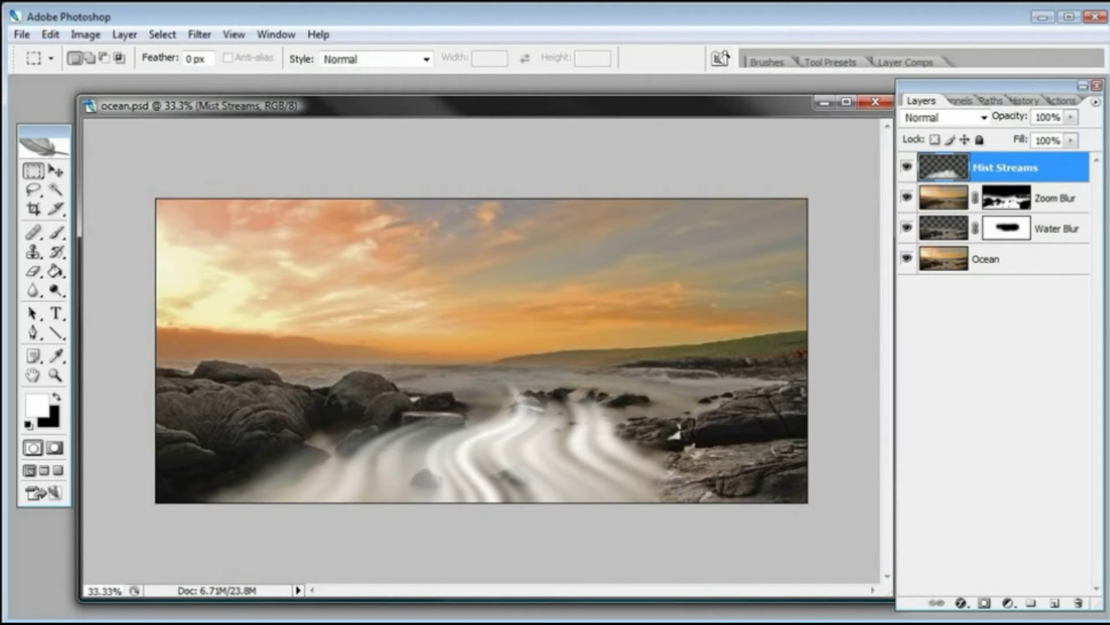
# Apply the Maximum filter with a radius of 9 pixels to the Mist Streams layer
pyautogui.click(199, 34)
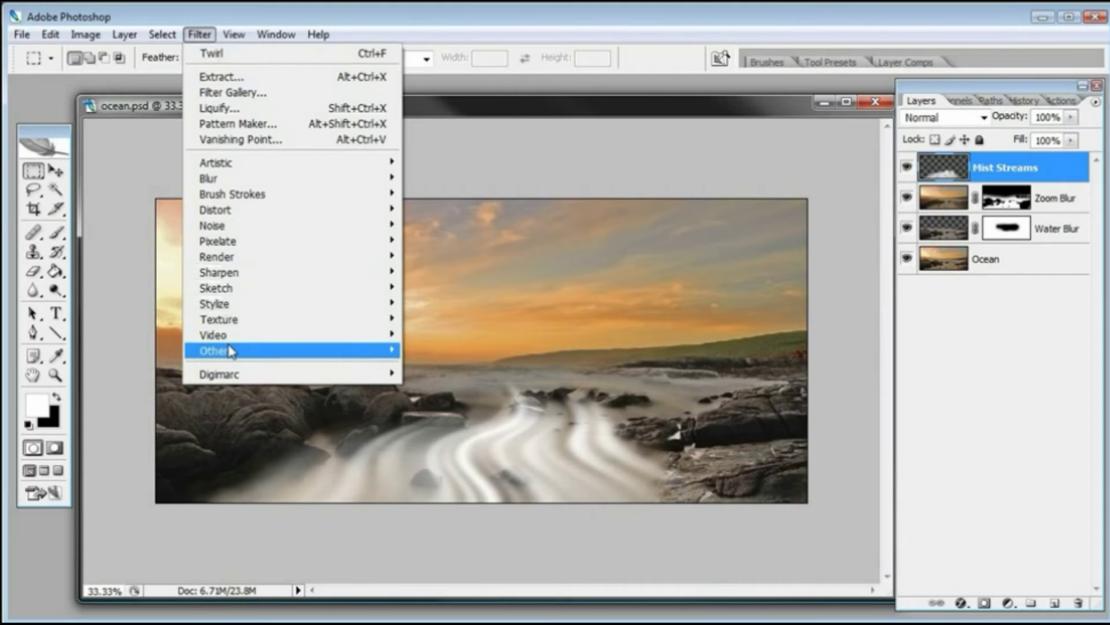
pyautogui.moveTo(230, 350)
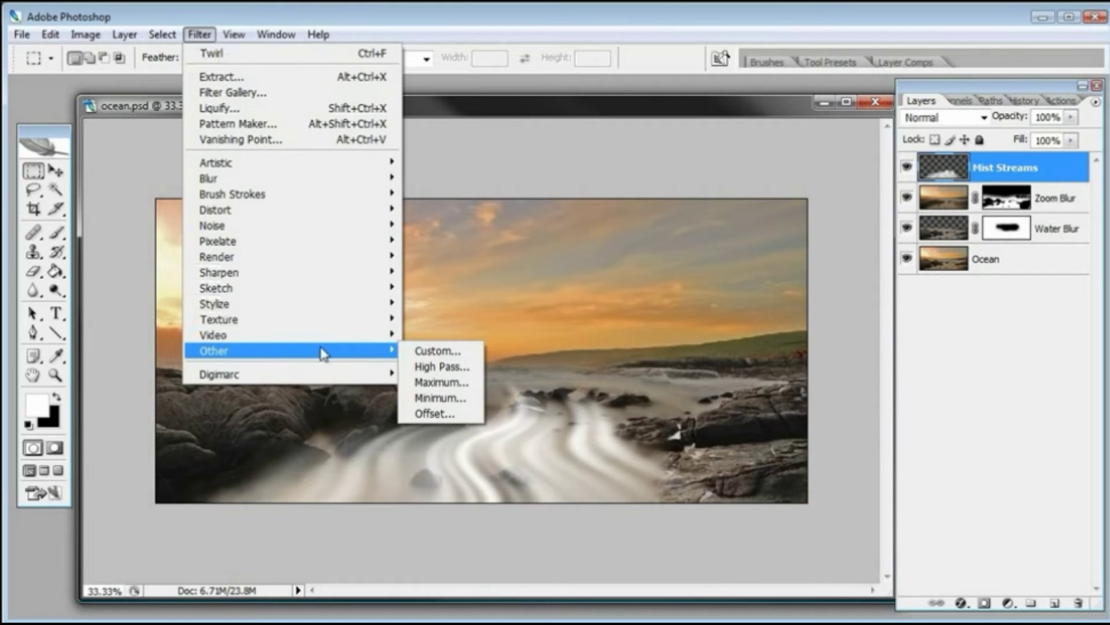
pyautogui.click(442, 382)
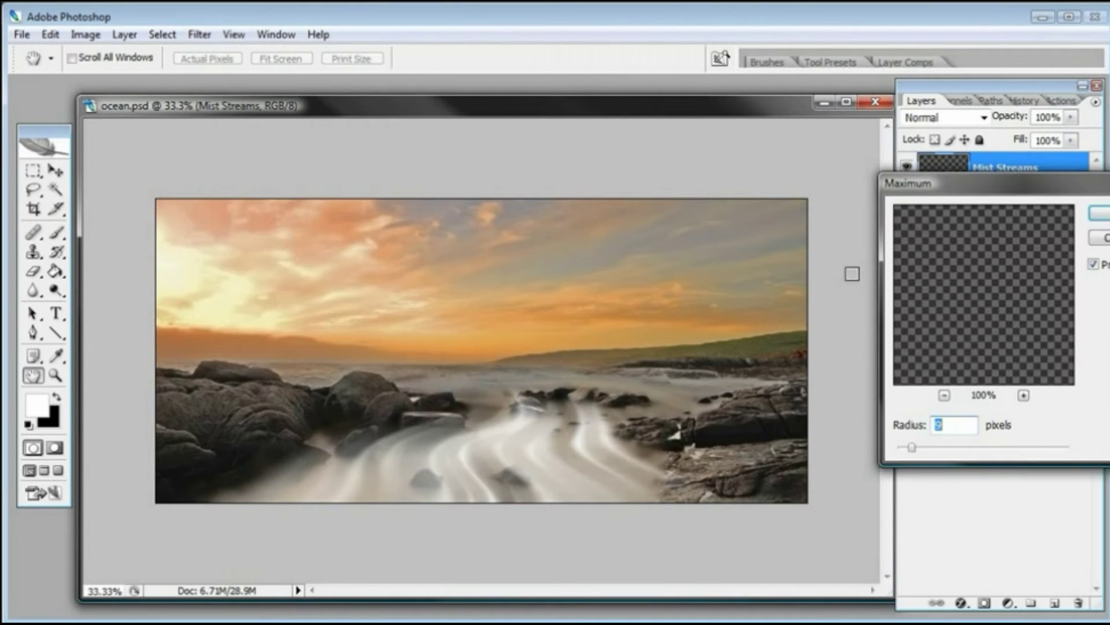
pyautogui.moveTo(921, 449)
pyautogui.mouseDown()
pyautogui.moveTo(932, 450)
pyautogui.moveTo(913, 449)
pyautogui.mouseUp()
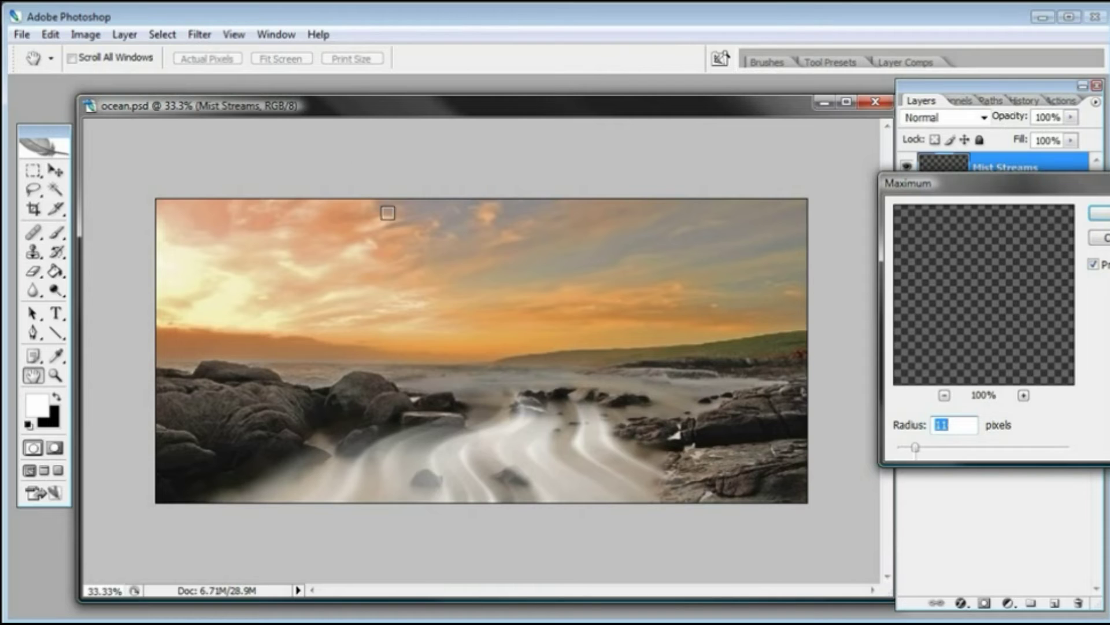
pyautogui.click(233, 35)
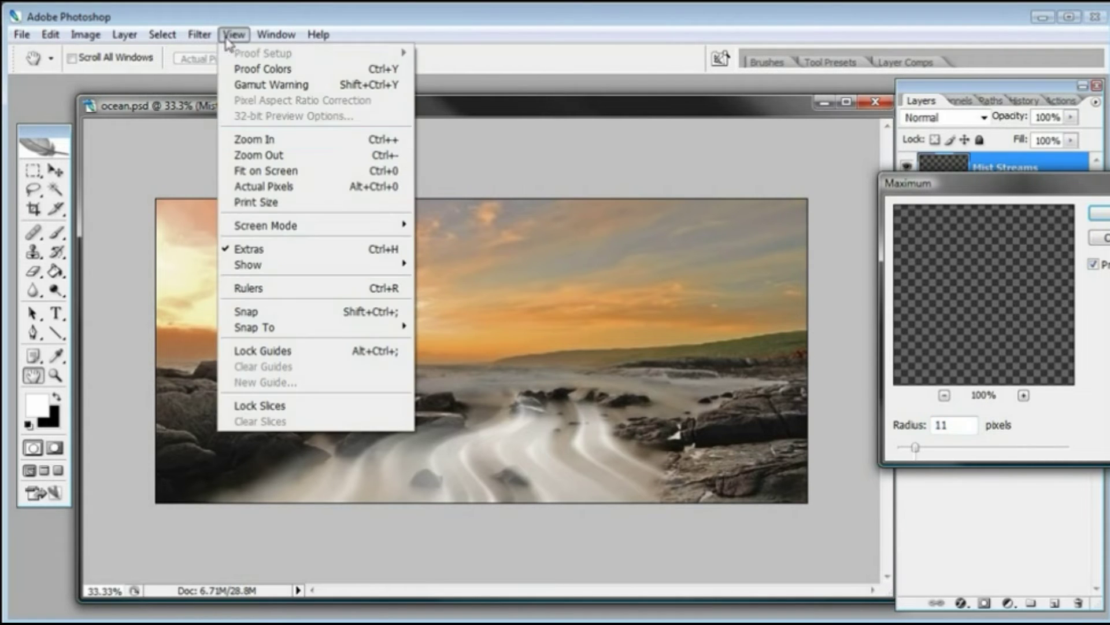
pyautogui.click(240, 139)
pyautogui.moveTo(538, 437); pyautogui.dragTo(522, 358)
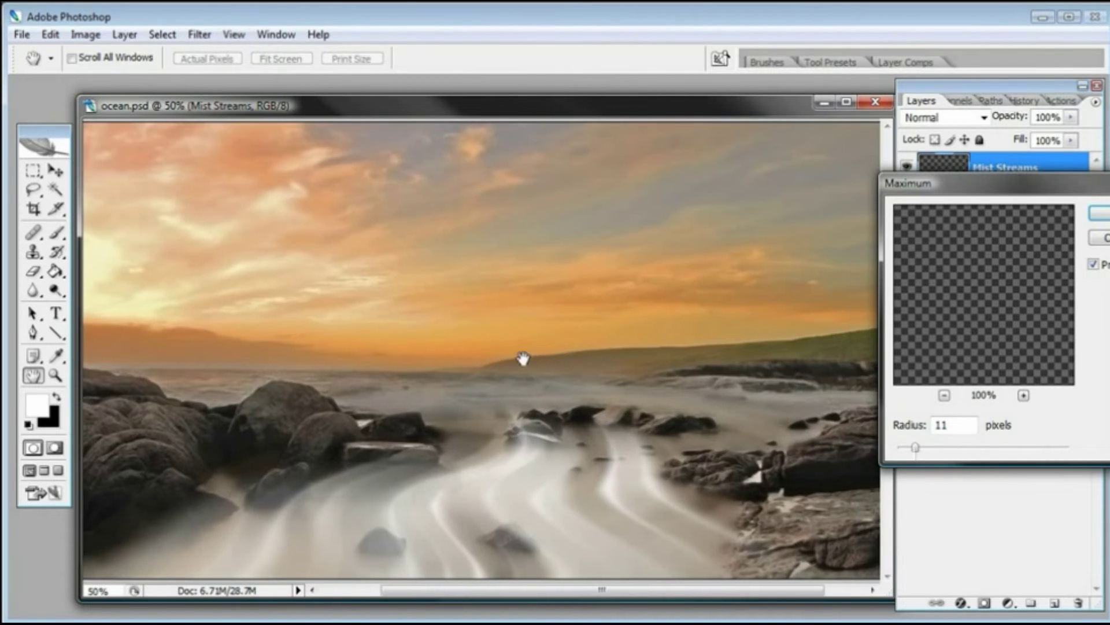
pyautogui.moveTo(918, 444); pyautogui.dragTo(901, 450)
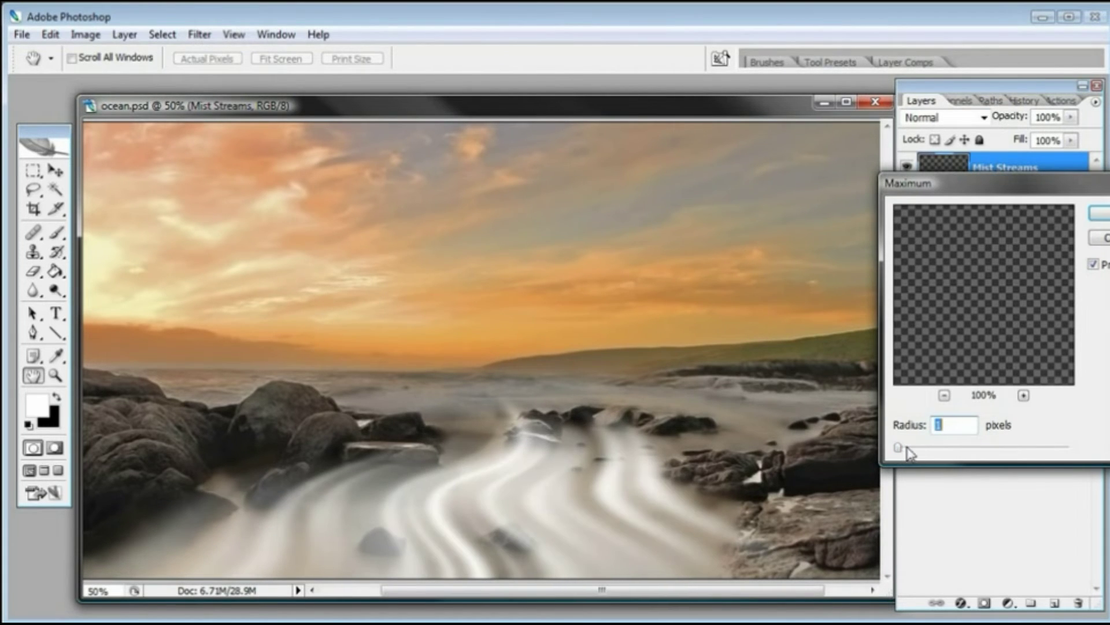
pyautogui.click(1093, 264)
pyautogui.click(1093, 264)
pyautogui.moveTo(909, 451); pyautogui.dragTo(914, 451)
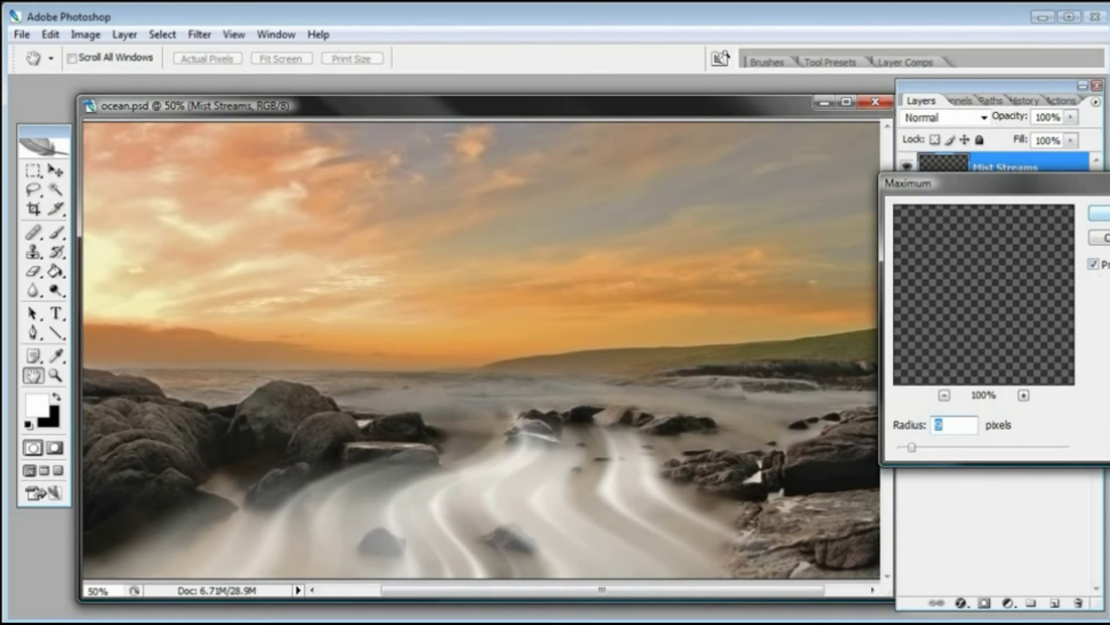
pyautogui.press('Return')
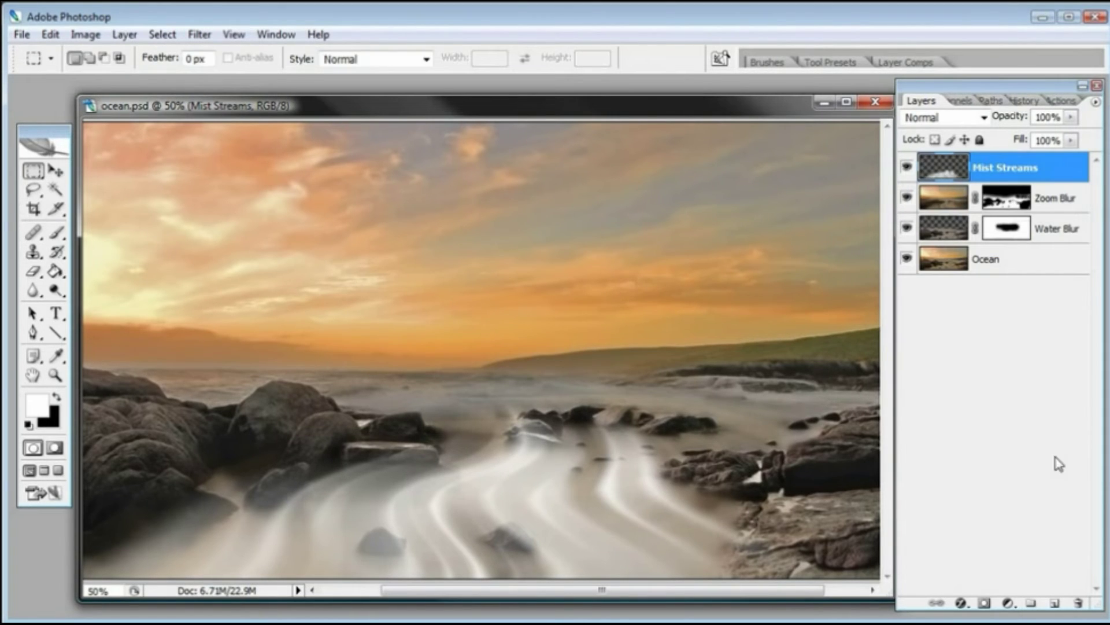
# Add a layer mask to Mist Streams and paint black over the rocks amid the streams with a 165 px, 0% hardness brush
pyautogui.click(983, 602)
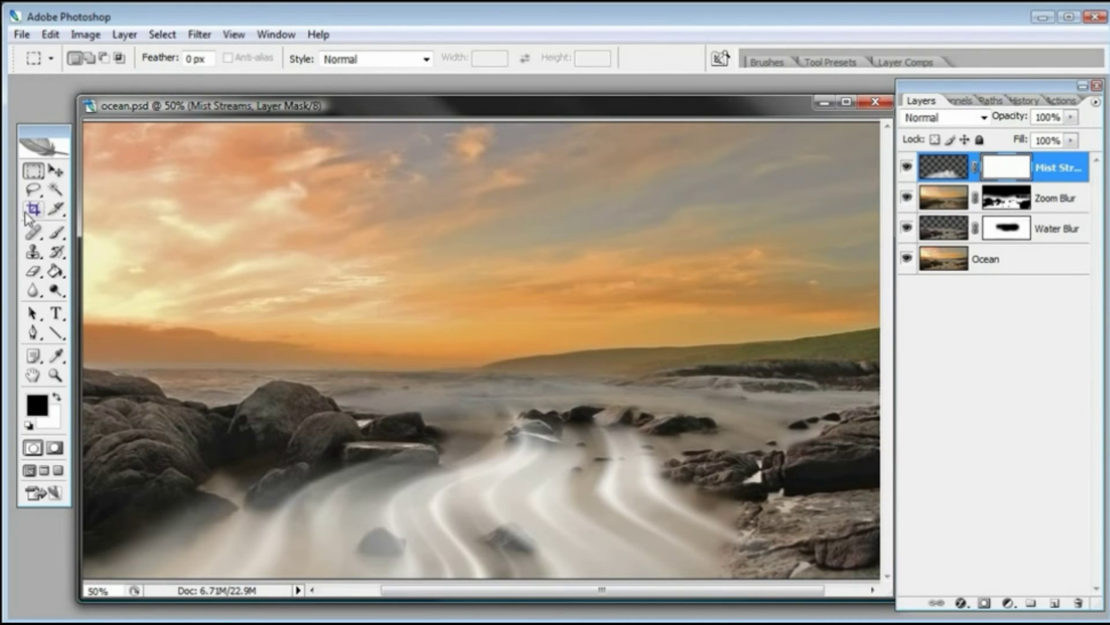
pyautogui.click(56, 232)
pyautogui.rightClick(581, 329)
pyautogui.click(739, 364)
pyautogui.click(715, 364)
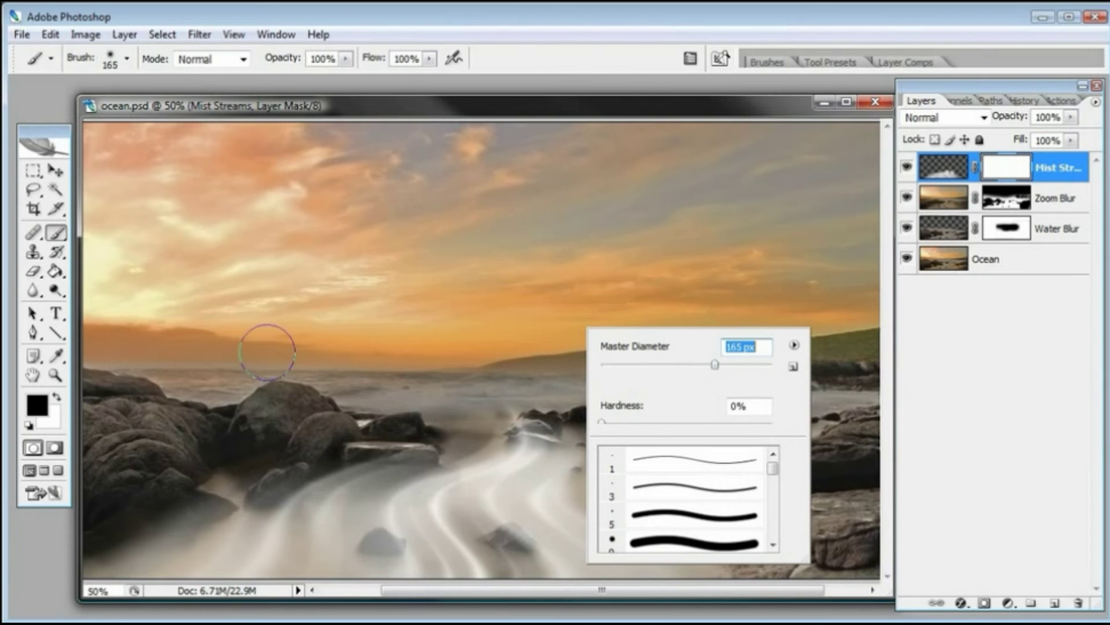
pyautogui.click(608, 113)
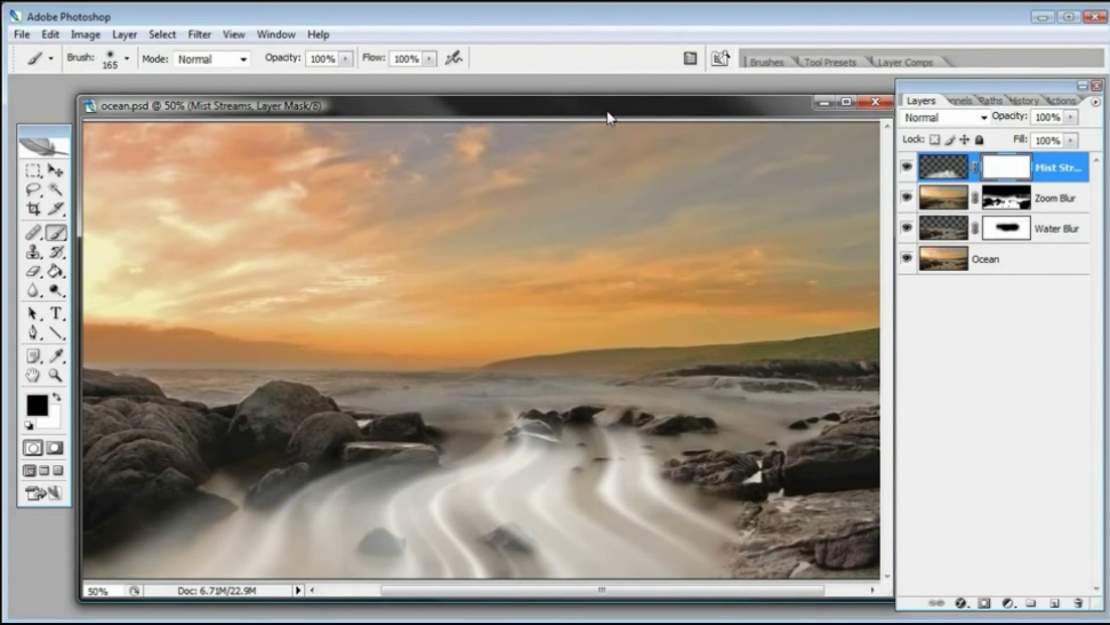
pyautogui.click(535, 412)
pyautogui.click(624, 412)
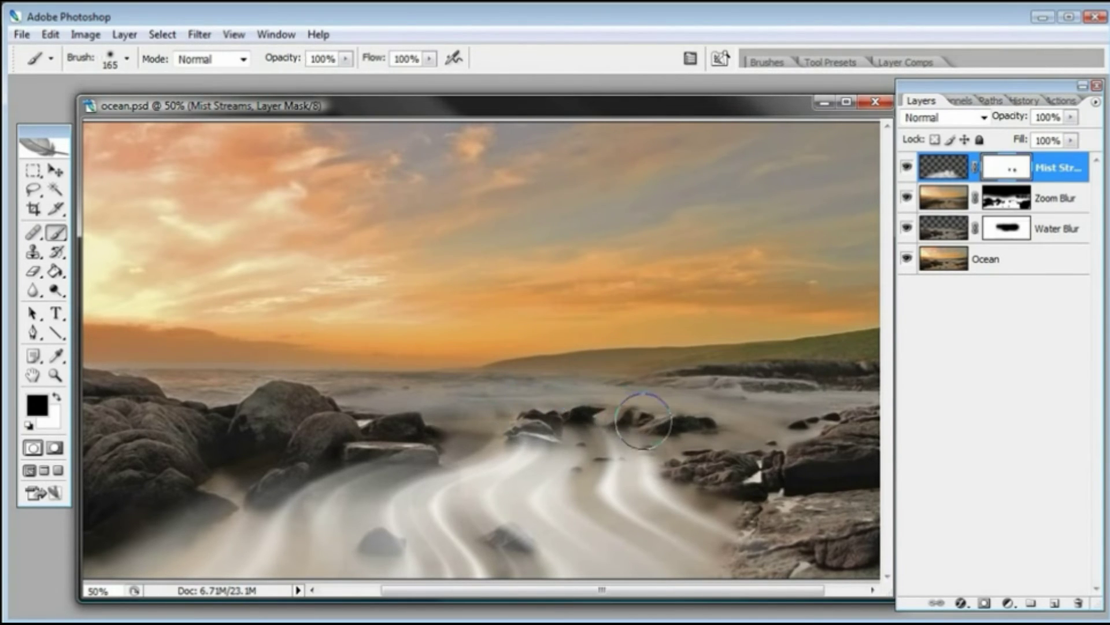
# Lower the Mist Streams layer's opacity to 67%
pyautogui.click(957, 180)
pyautogui.moveTo(1073, 120); pyautogui.dragTo(1041, 139)
pyautogui.press('Return')
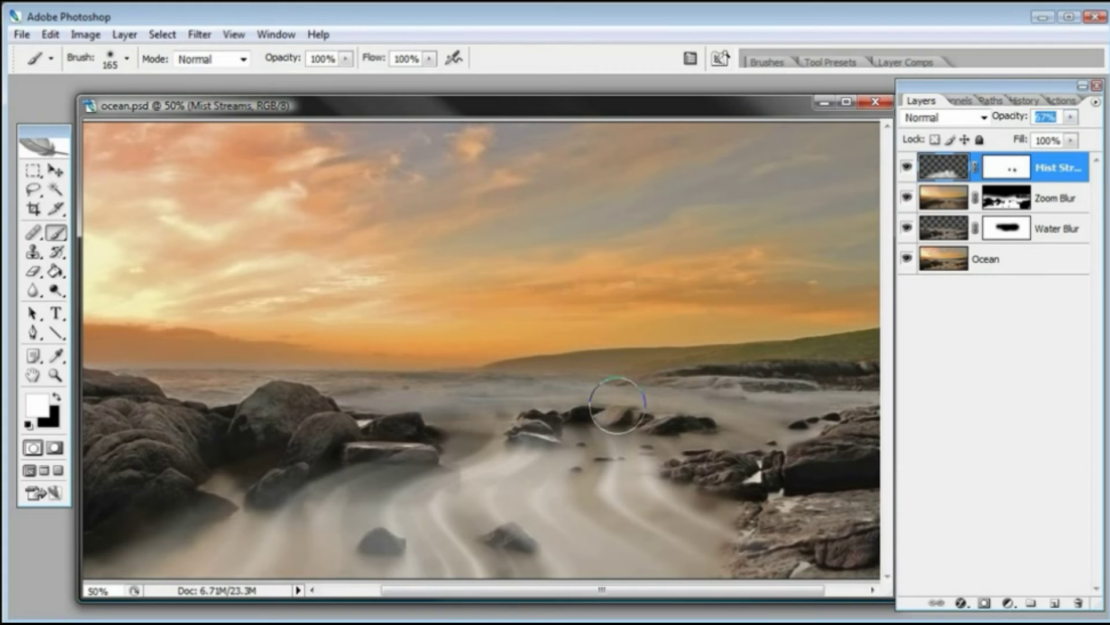
# Paint black on the Mist Streams mask over the central rock, the flat rock beside the left boulders and the rocks edging the right bank
pyautogui.click(1001, 171)
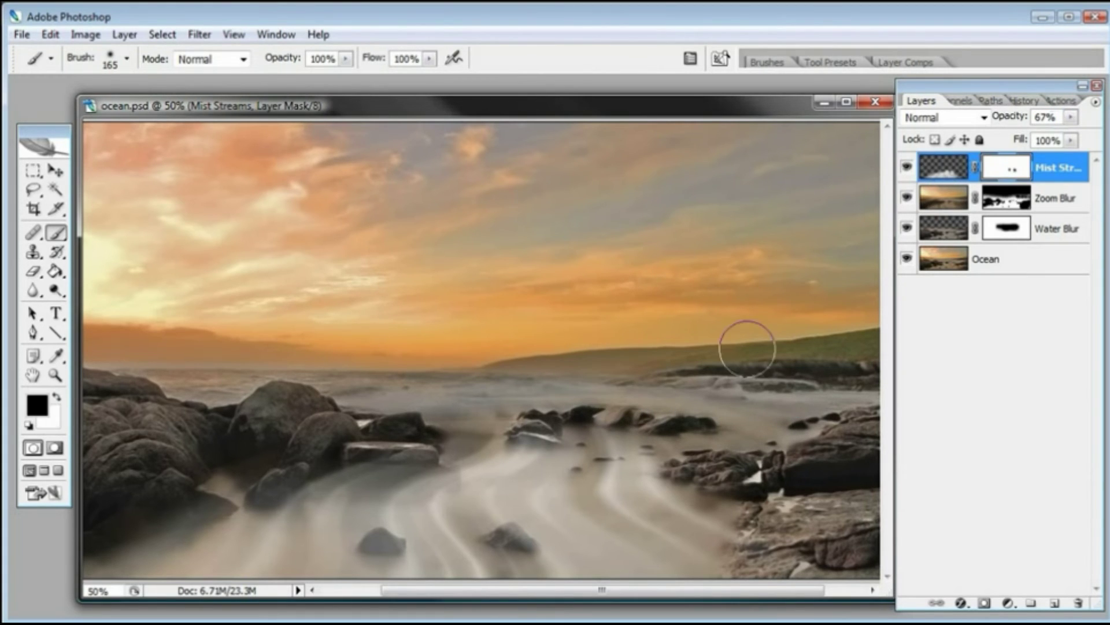
pyautogui.moveTo(548, 415)
pyautogui.mouseDown()
pyautogui.moveTo(547, 424)
pyautogui.moveTo(531, 406)
pyautogui.mouseUp()
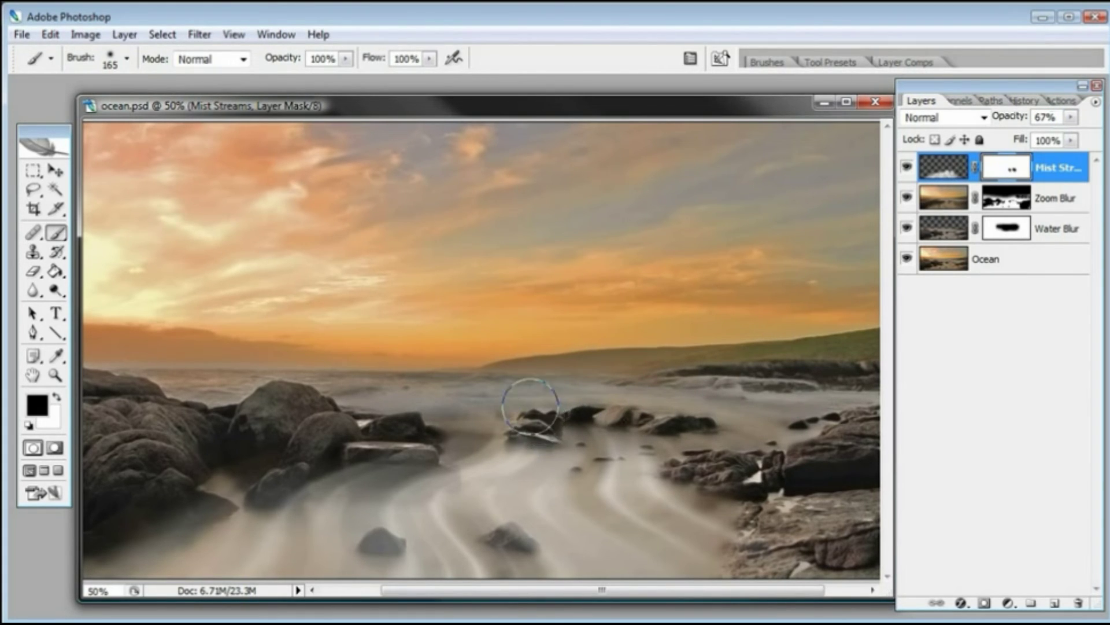
pyautogui.moveTo(367, 446); pyautogui.dragTo(344, 449)
pyautogui.moveTo(656, 471); pyautogui.dragTo(702, 469)
# Set the Mist Streams layer's opacity to 63%
pyautogui.click(939, 166)
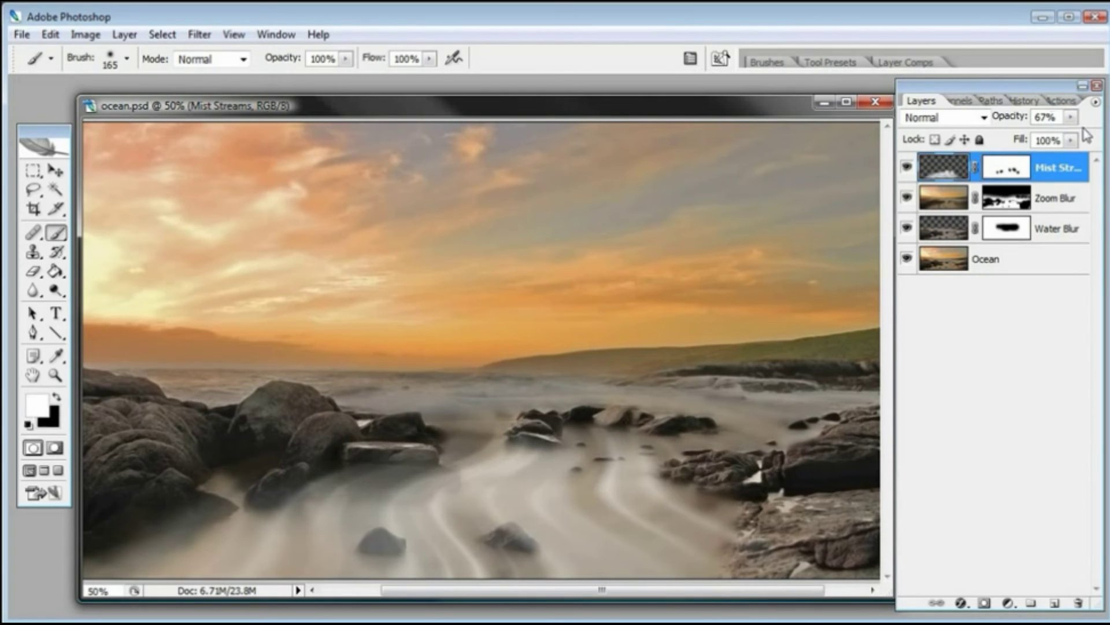
pyautogui.click(1071, 117)
pyautogui.moveTo(1065, 135); pyautogui.dragTo(1051, 133)
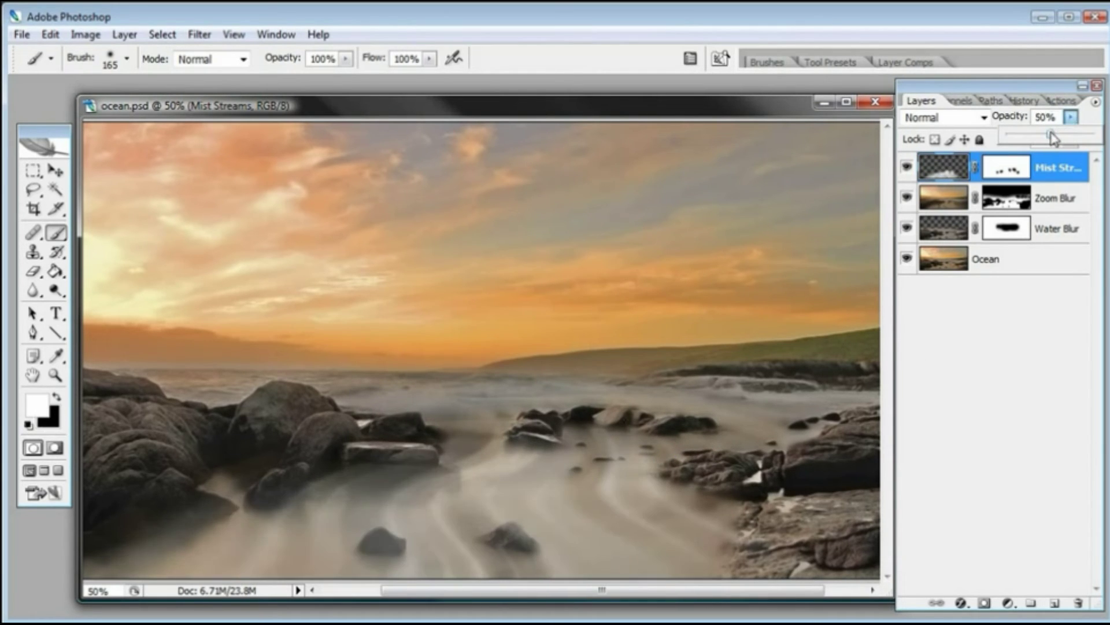
pyautogui.moveTo(1058, 136); pyautogui.dragTo(1065, 138)
pyautogui.moveTo(746, 463)
pyautogui.mouseDown()
pyautogui.moveTo(770, 519)
pyautogui.moveTo(752, 541)
pyautogui.mouseUp()
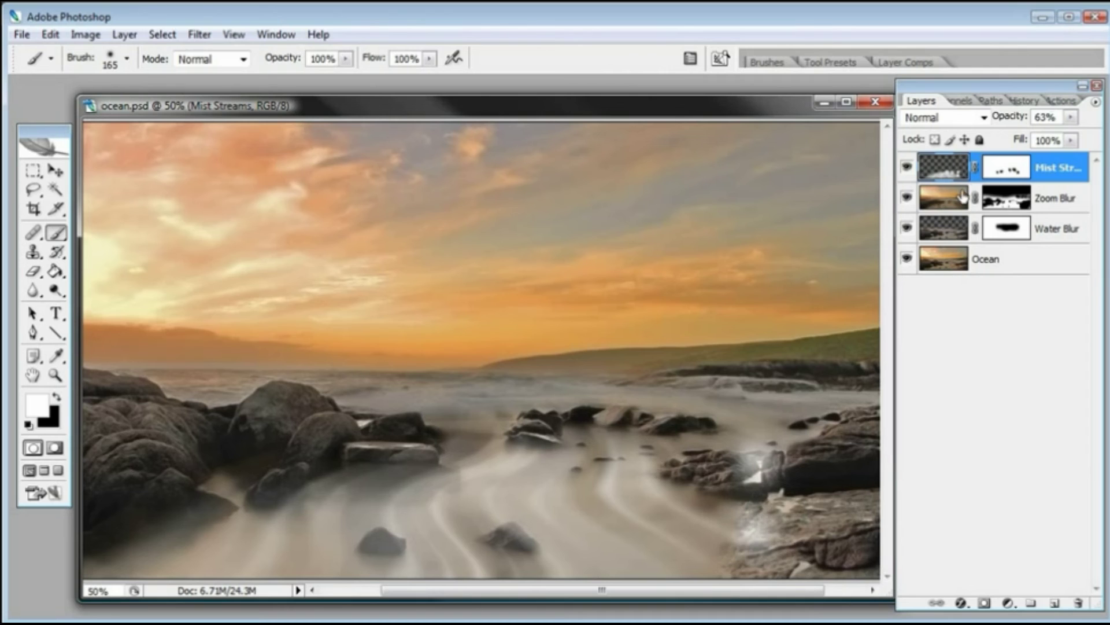
pyautogui.hotkey('ctrl', 'alt', 'z')
pyautogui.hotkey('ctrl', 'alt', 'z')
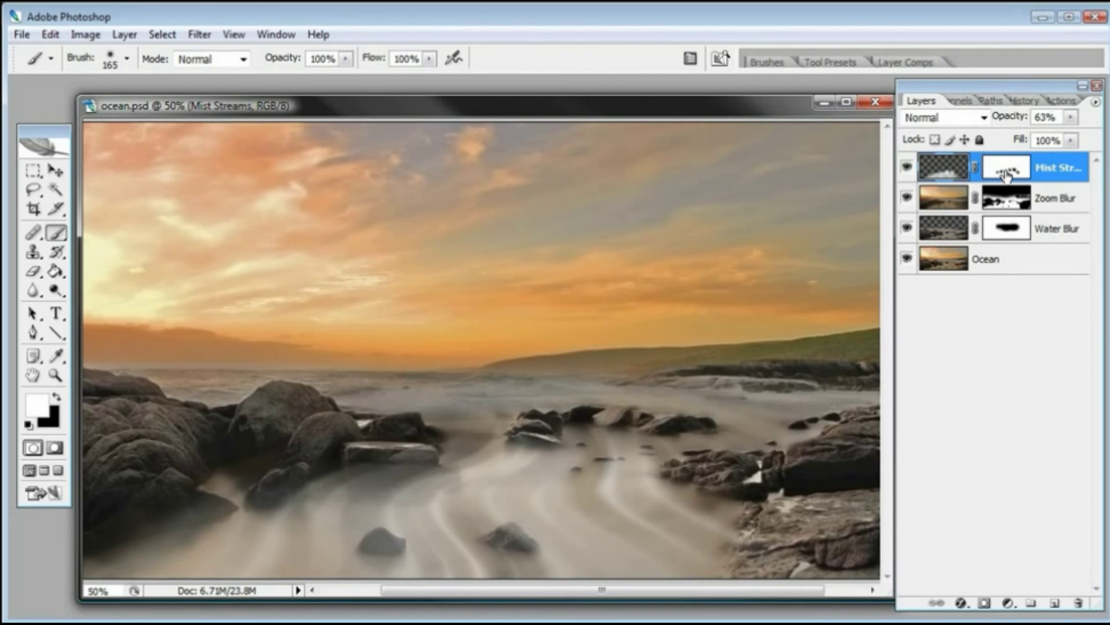
# Mask the remaining mist off the rocks along the stream's banks by painting black on the Mist Streams mask
pyautogui.click(1006, 174)
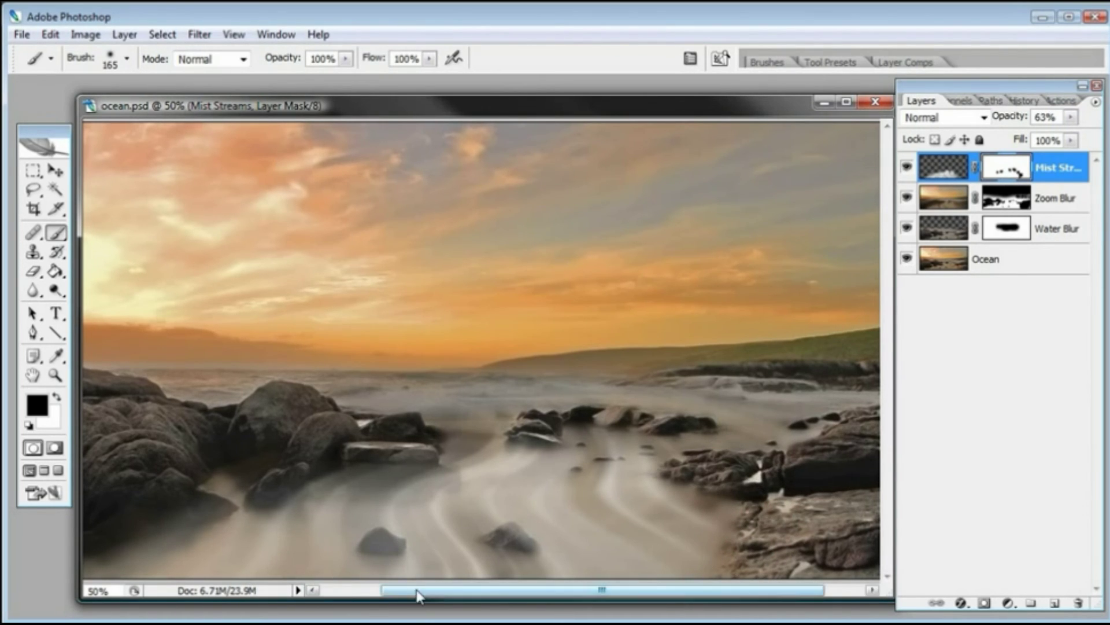
pyautogui.moveTo(417, 596); pyautogui.dragTo(341, 593)
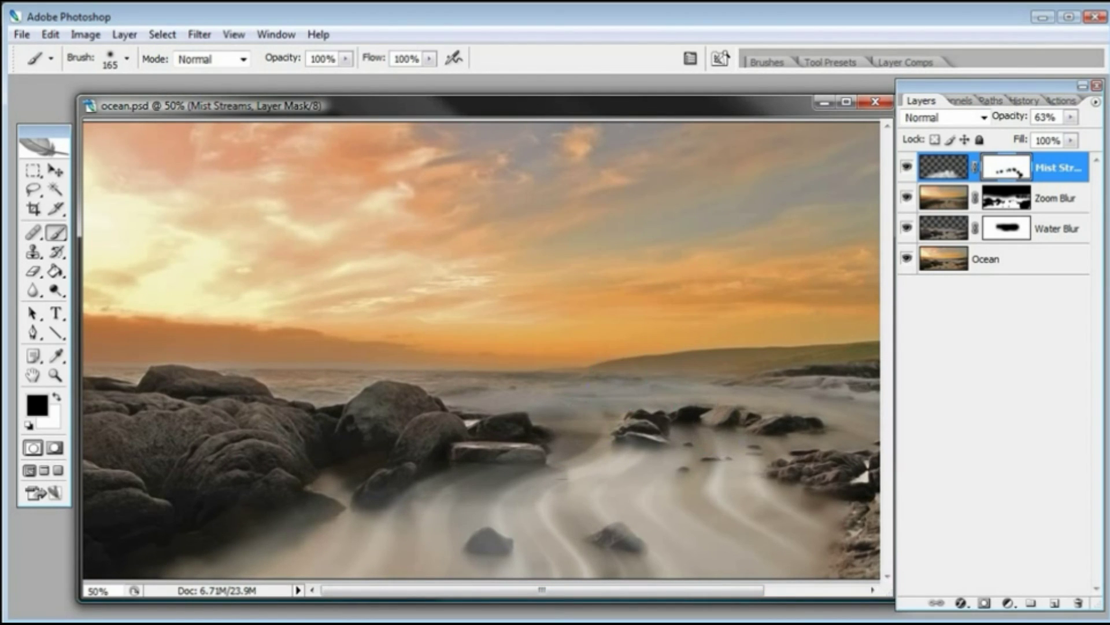
pyautogui.hotkey('ctrl', '-')
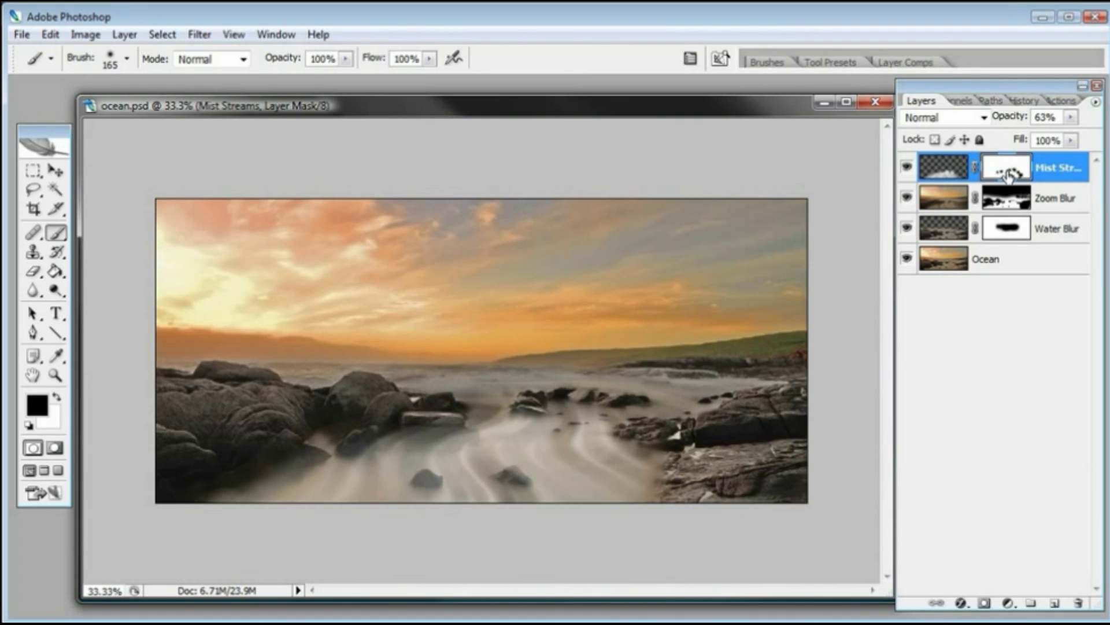
# Compare the image with the Mist Streams layer hidden and shown, and reduce that layer's opacity to 40%
pyautogui.hotkey('ctrl', '`')
pyautogui.click(1071, 121)
pyautogui.moveTo(1063, 135); pyautogui.dragTo(1048, 136)
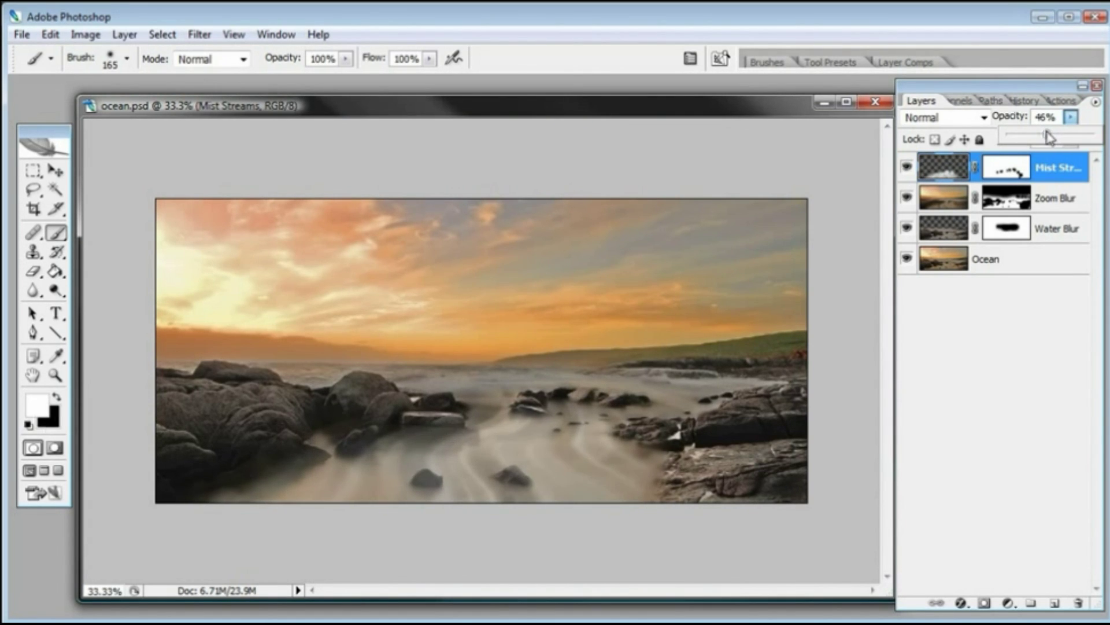
pyautogui.click(907, 168)
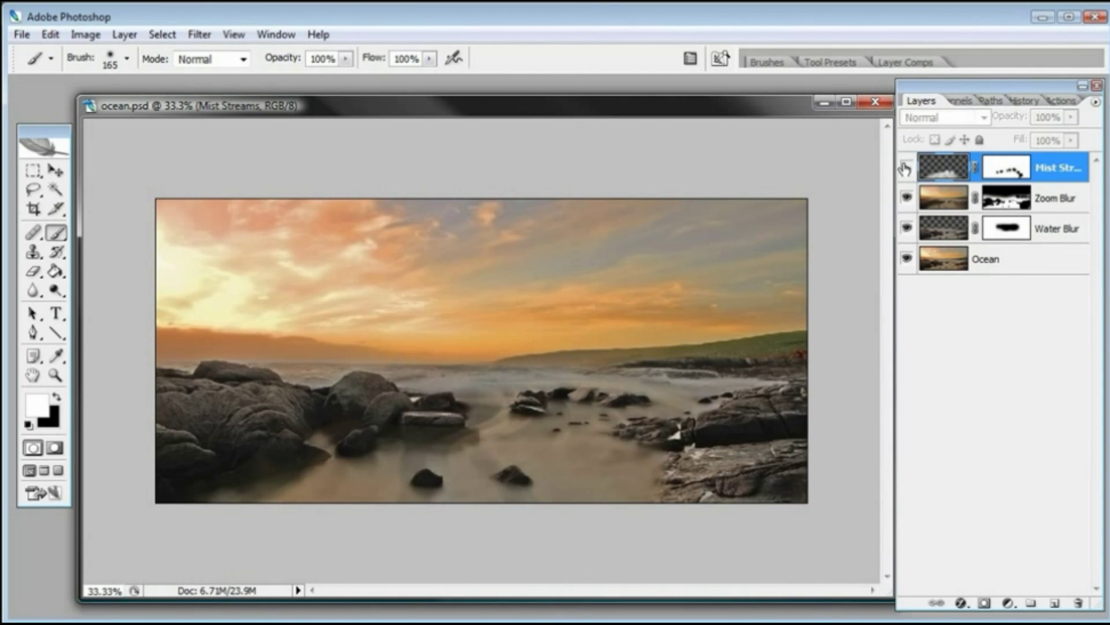
pyautogui.click(905, 167)
pyautogui.click(1070, 116)
pyautogui.moveTo(1047, 134); pyautogui.dragTo(1042, 137)
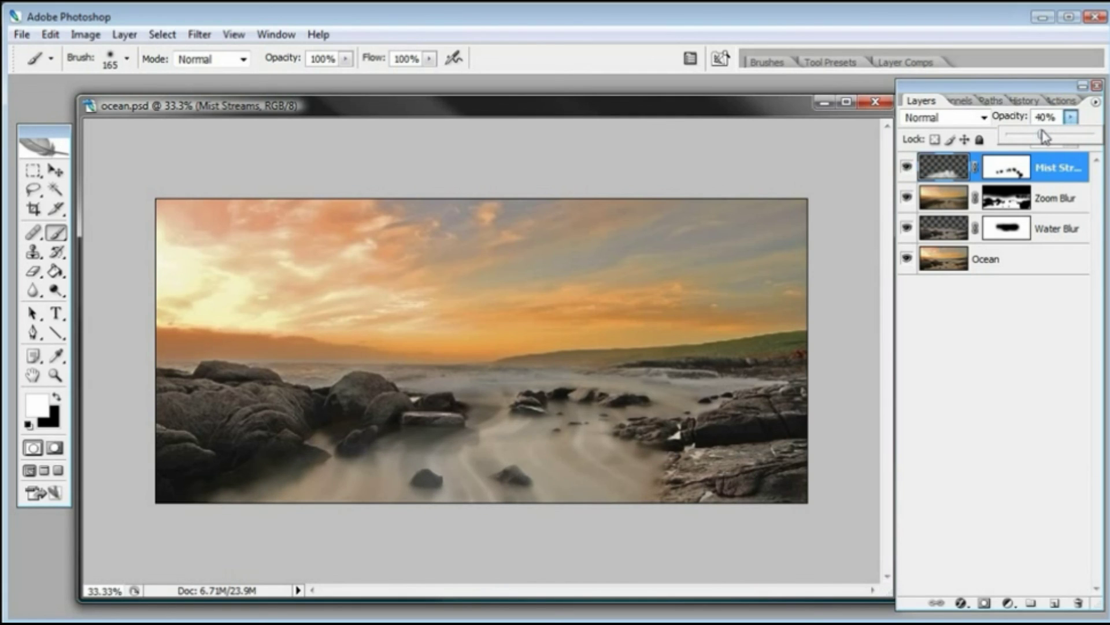